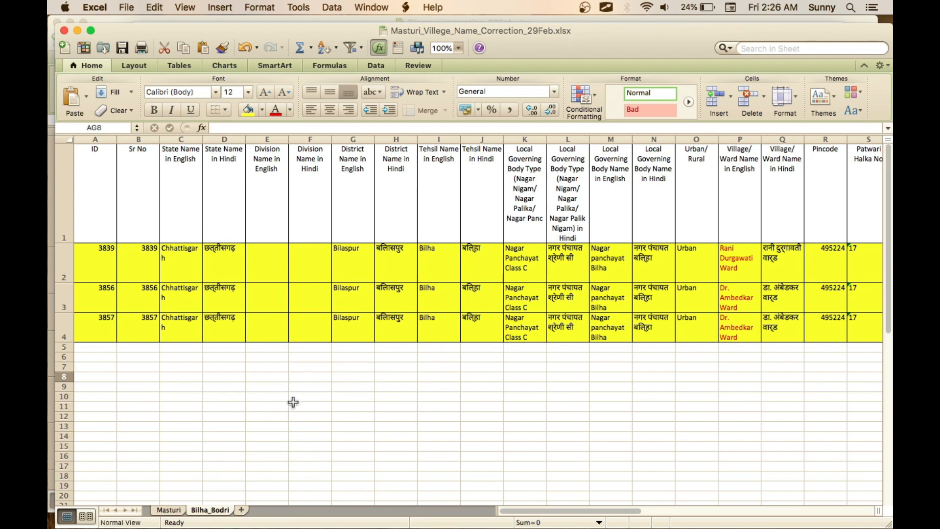
- Examine the highlighted records with IDs 3839, 3856 and 3857 across the columns of the Bilha_Bodri sheet
click(242, 369)
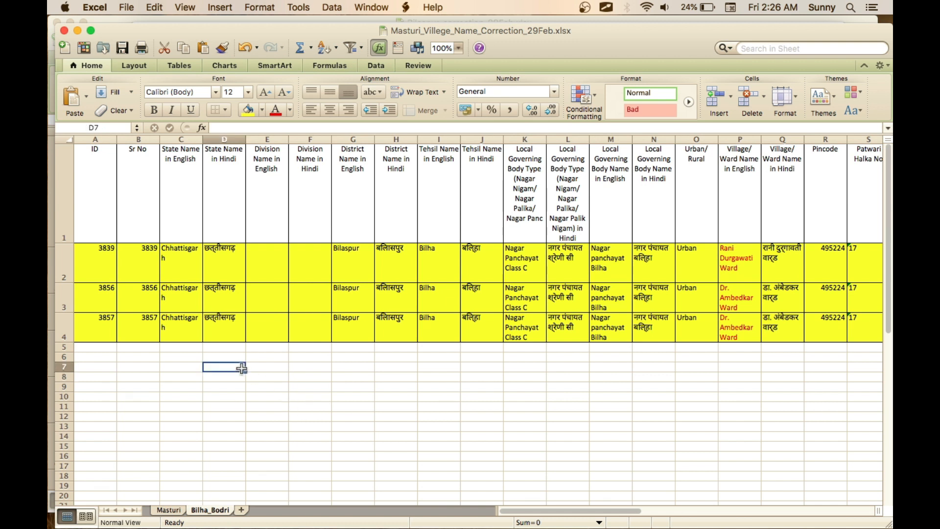
click(114, 333)
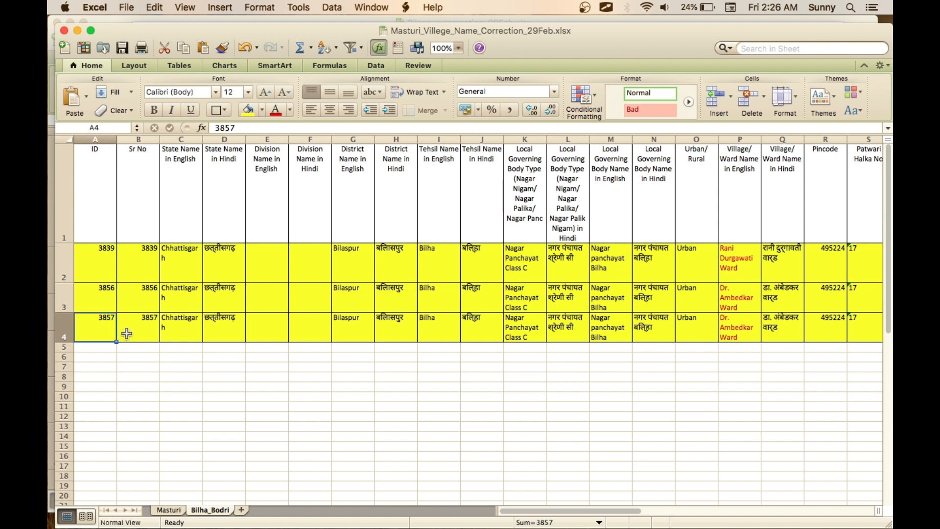
key(Up)
key(Up)
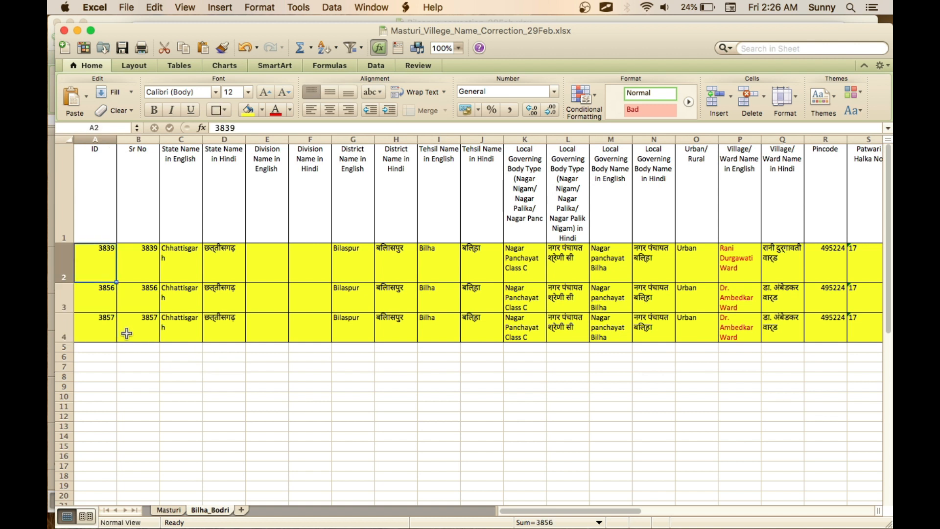
key(Up)
key(Down)
key(Right)
key(Right)
key(Right)
key(Right)
key(Right)
key(Right)
key(Right)
key(Right)
key(Right)
key(Right)
key(Right)
key(Right)
key(Right)
key(Right)
key(Right)
key(Right)
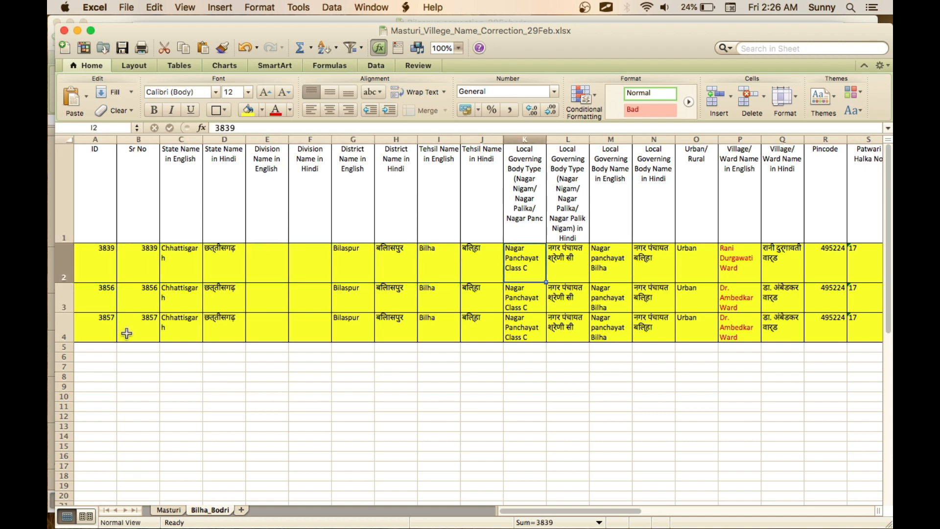
key(Right)
key(Right)
key(Right)
key(Right)
key(Right)
key(Right)
key(Right)
key(Right)
key(Right)
key(Right)
key(Right)
key(Right)
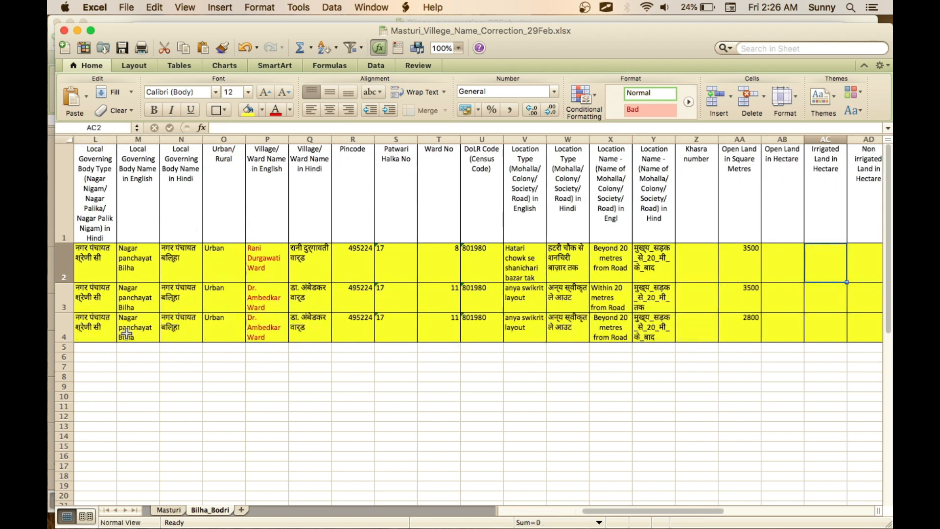
scroll(290, 413, left, 10)
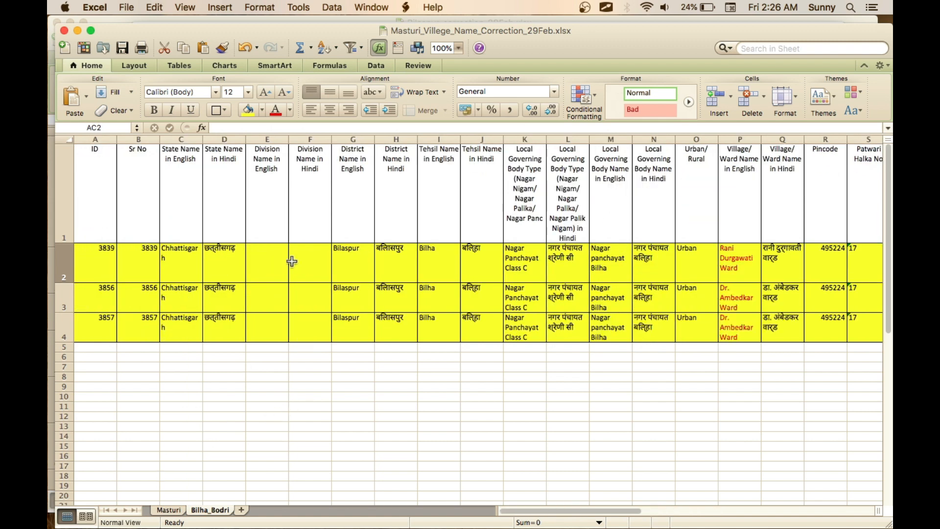
- Draw temporary freehand annotation marks over the highlighted rows and their English ward names, and close the annotation tool
key(ctrl+Tab)
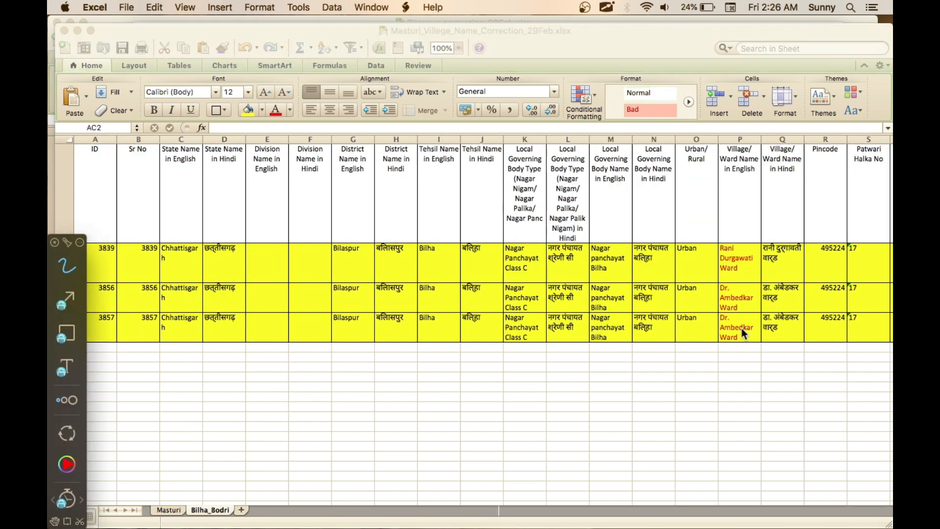
click(54, 242)
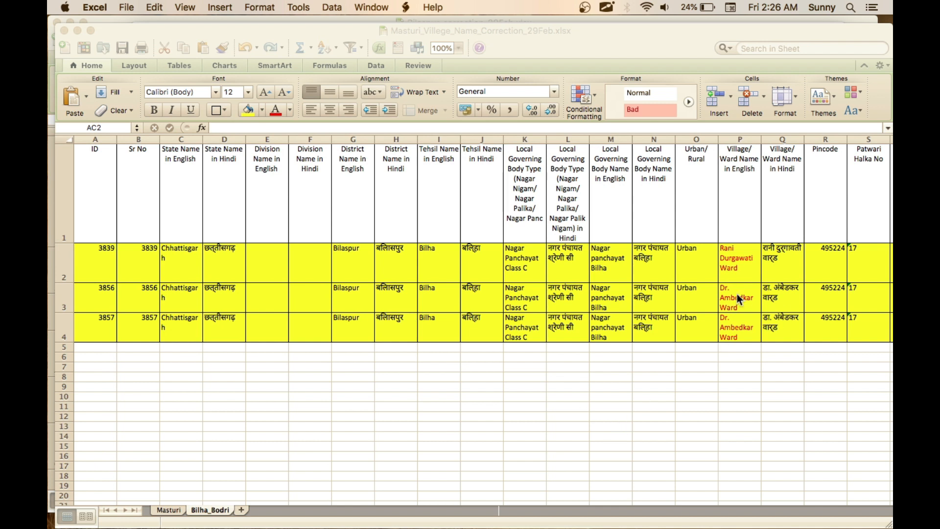
mouse_move(741, 250)
mouse_down()
mouse_move(719, 267)
mouse_move(746, 248)
mouse_up()
mouse_move(750, 318)
mouse_down()
mouse_move(719, 323)
mouse_move(747, 315)
mouse_up()
drag(721, 259, 748, 241)
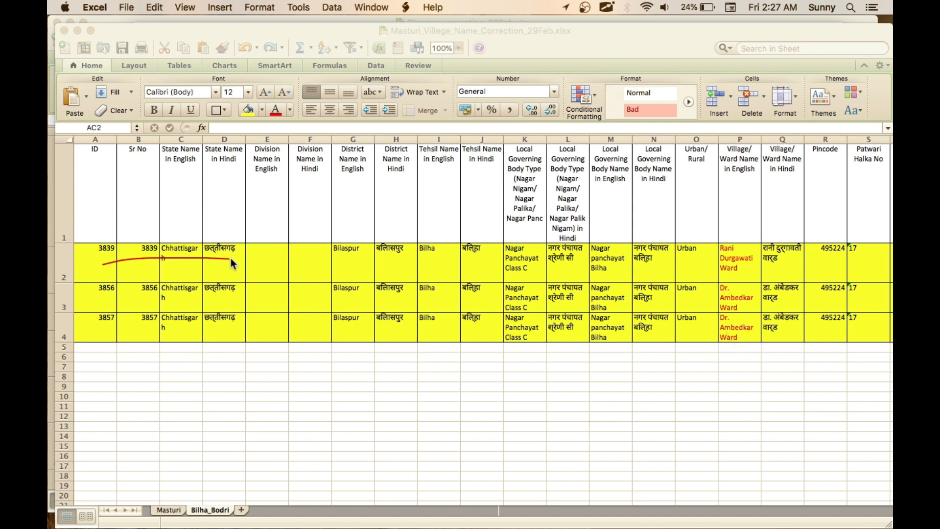
drag(438, 268, 574, 266)
mouse_move(168, 298)
mouse_down()
mouse_move(388, 316)
mouse_move(590, 296)
mouse_up()
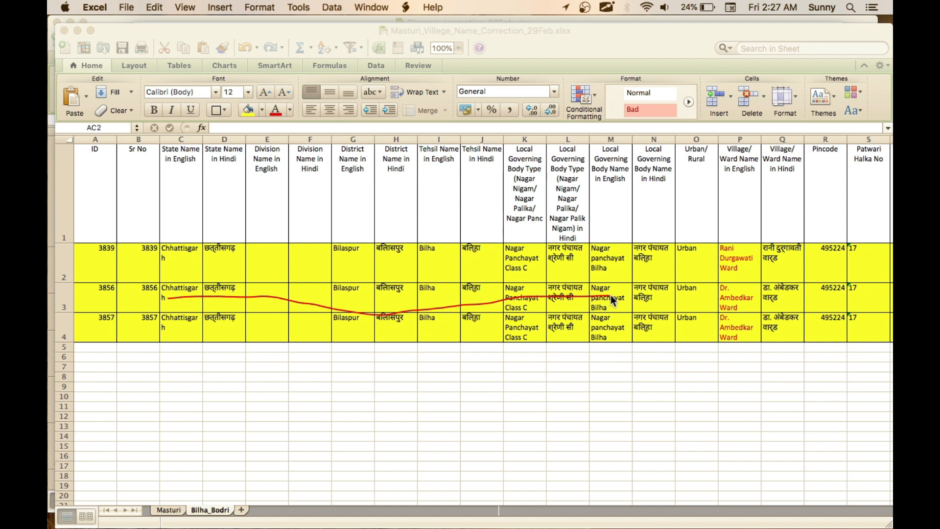
mouse_move(99, 257)
mouse_down()
mouse_move(286, 275)
mouse_move(521, 263)
mouse_up()
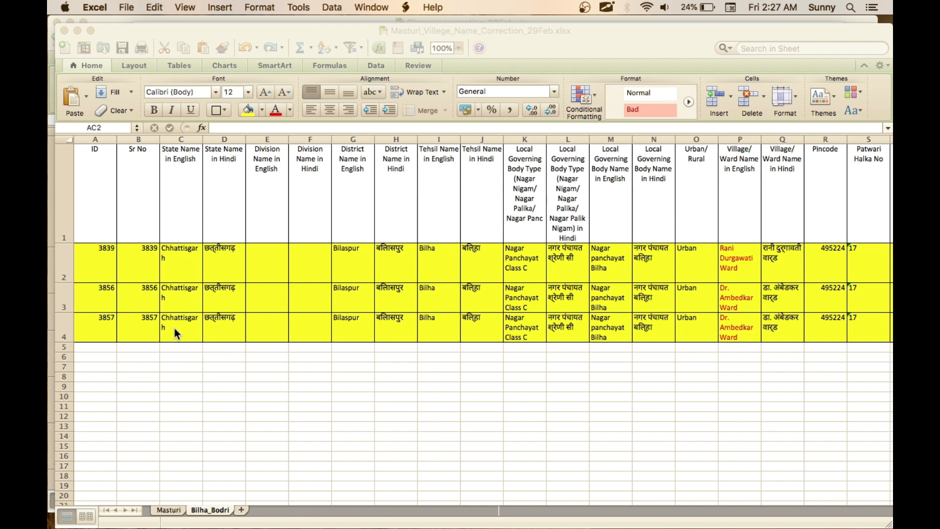
drag(96, 300, 325, 307)
mouse_move(725, 290)
mouse_down()
mouse_move(756, 297)
mouse_move(719, 343)
mouse_move(733, 314)
mouse_up()
key(Escape)
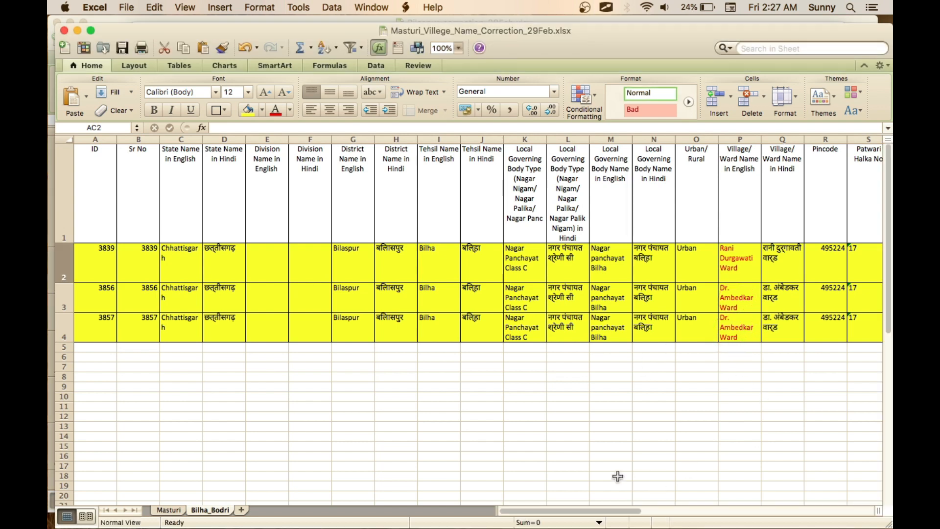
scroll(553, 437, right, 15)
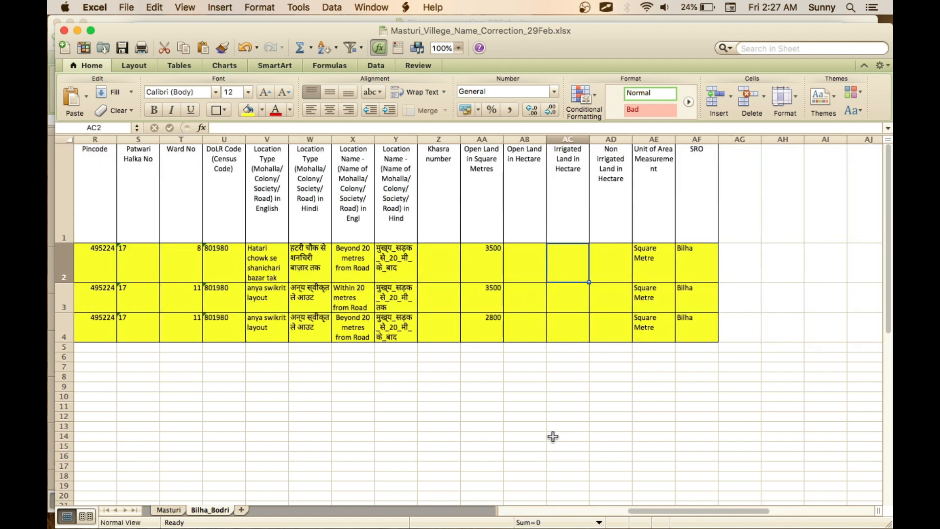
scroll(581, 416, left, 15)
scroll(581, 416, down, 1)
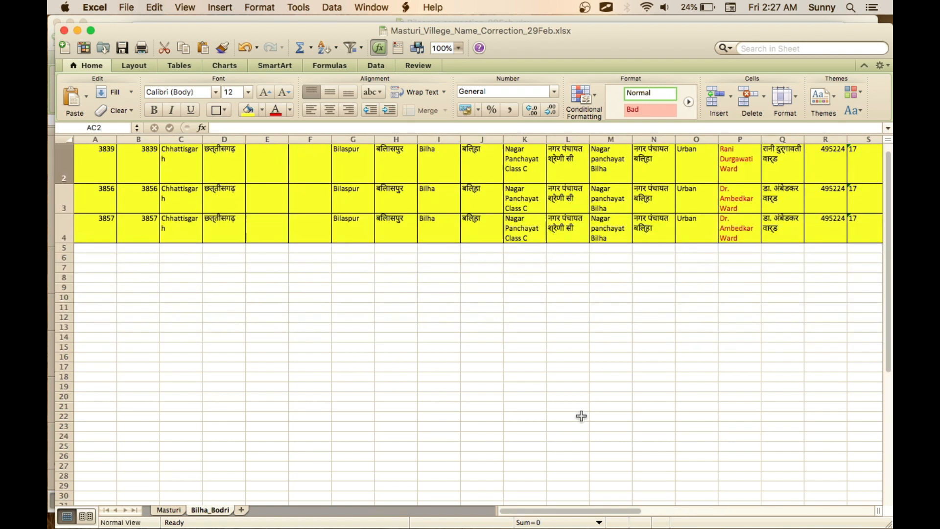
scroll(581, 416, up, 1)
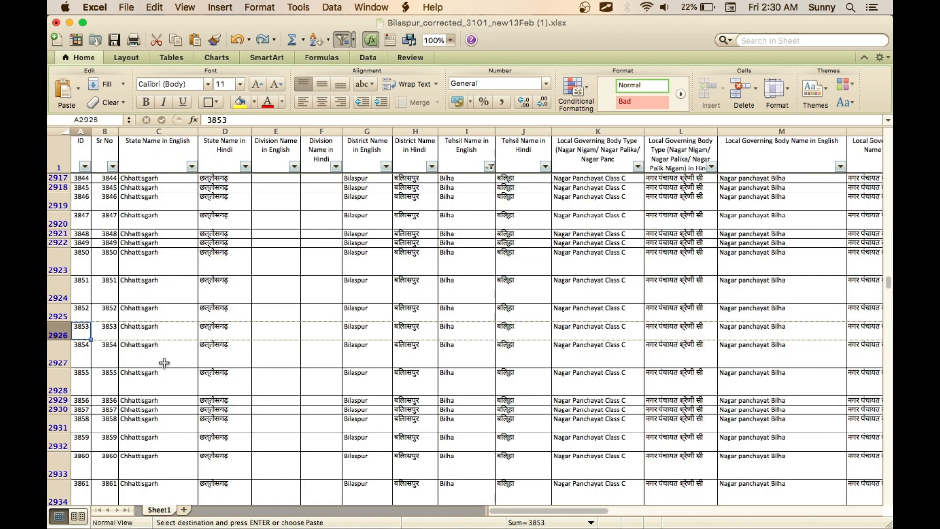
- Copy the record with ID 3853 in row 2926, from the ID column through the SRO column (A2926:AF2926)
drag(85, 329, 293, 333)
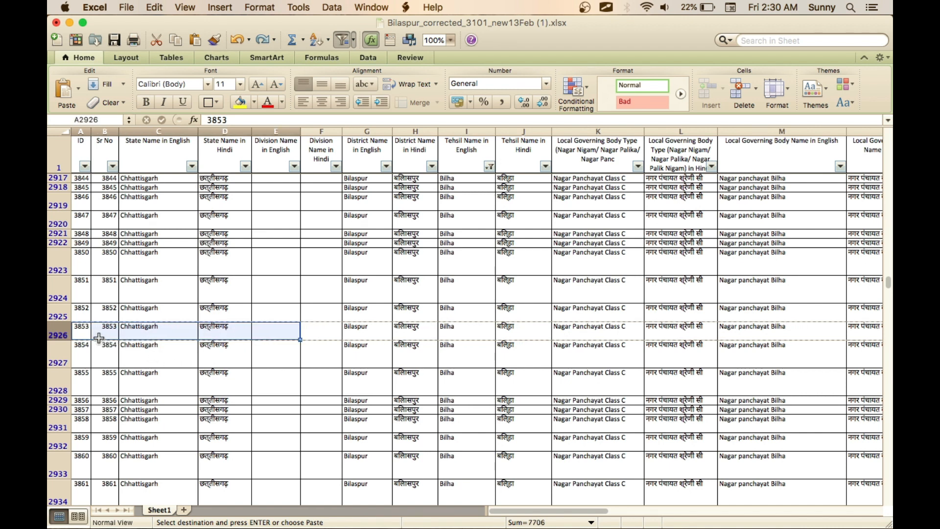
click(85, 332)
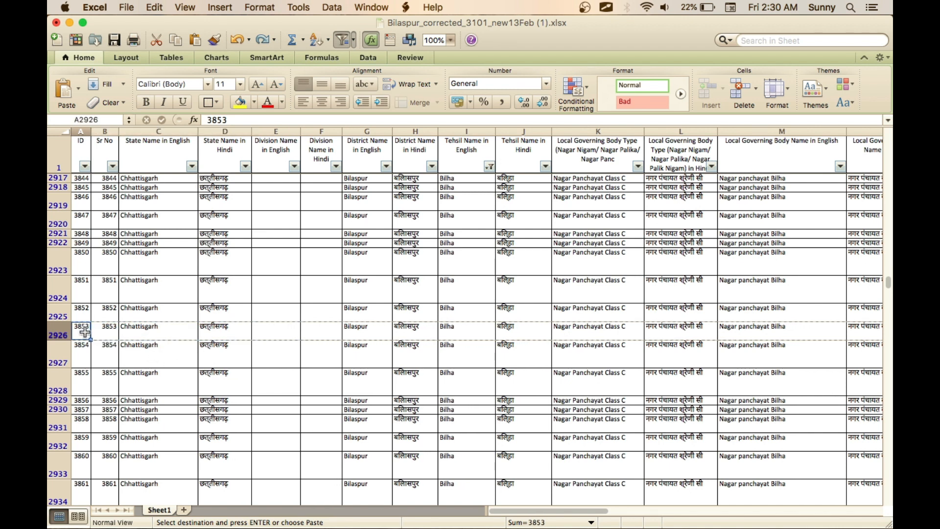
key(shift+Right)
key(shift+Right)
key(shift+Right)
key(shift+Right)
key(shift+Right)
key(shift+Right)
key(shift+Right)
key(shift+Right)
key(shift+Right)
key(shift+Right)
key(shift+Right)
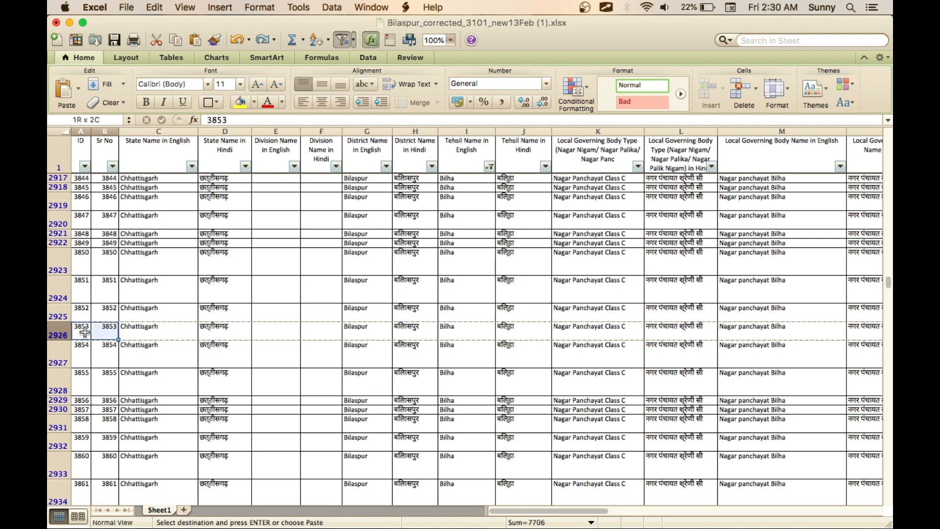
key(shift+Right)
key(shift+Right)
key(shift+Right)
key(shift+Right)
key(shift+Right)
key(shift+Right)
key(shift+Right)
key(shift+Right)
key(shift+Right)
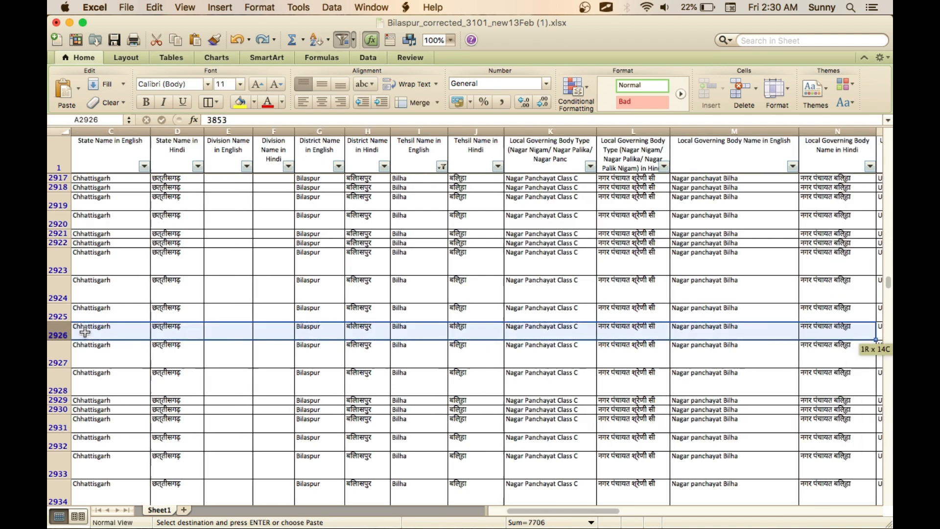
key(shift+Right)
key(shift+Right)
key(shift+Right)
key(shift+Right)
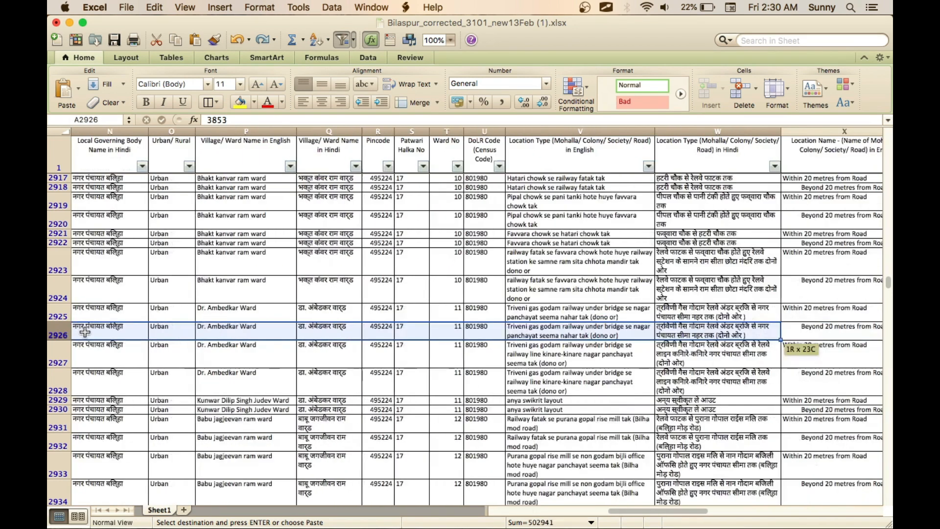
key(shift+Right)
key(shift+Right)
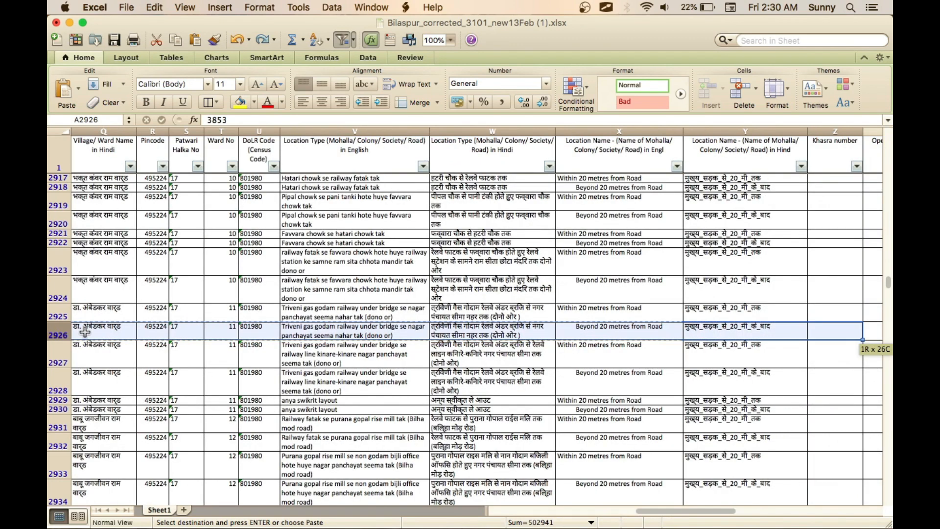
key(shift+Right)
key(shift+Right)
key(shift+Right)
key(shift+Right)
key(shift+Right)
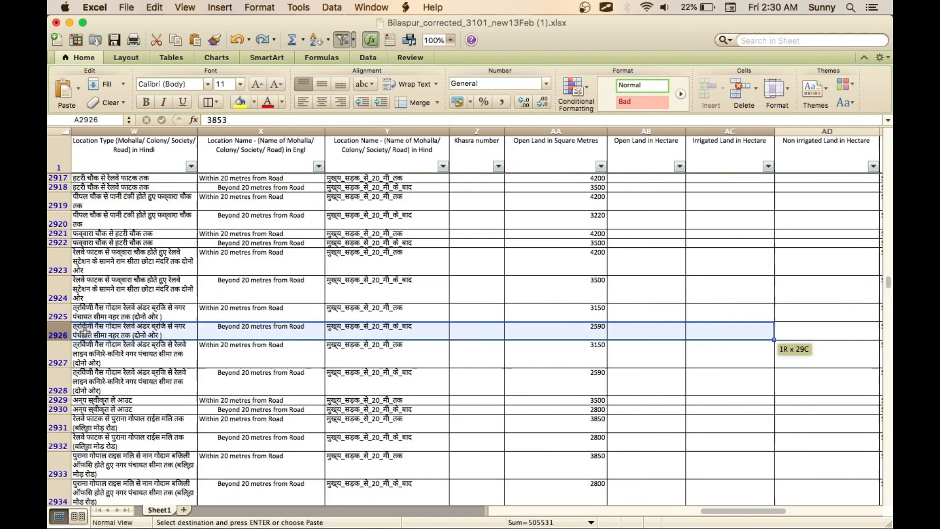
key(super+c)
key(shift+Right)
key(shift+Right)
key(shift+Right)
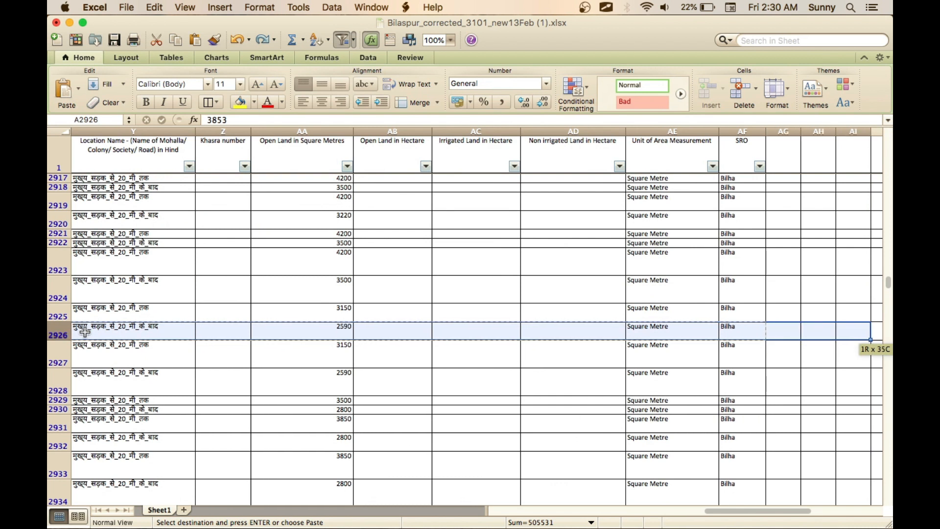
key(shift+Left)
key(shift+Left)
key(shift+Left)
key(shift+Left)
key(shift+Right)
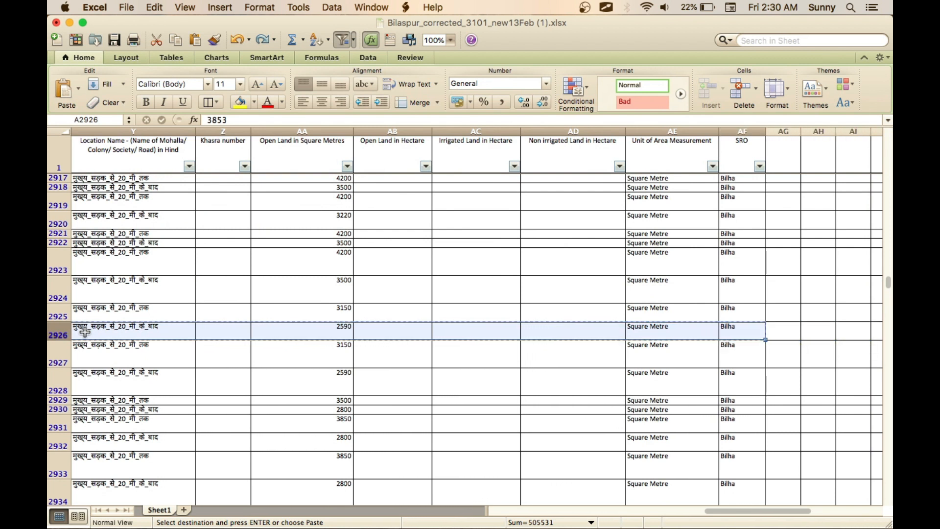
key(super+c)
key(super+c)
- Paste the copied record into Sheet3 of Masturi_Villege_Name_Correction_29Feb.xlsx starting at cell A2, and check the pasted columns
key(super+grave)
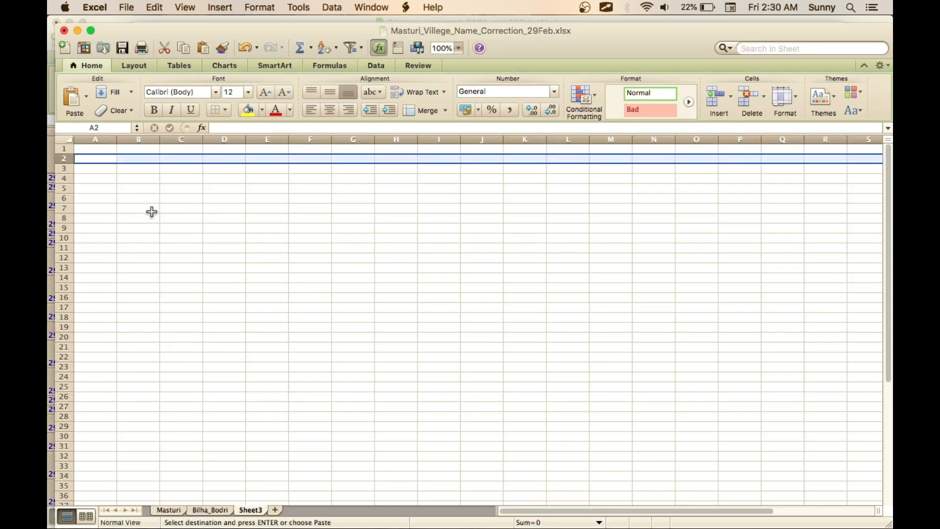
click(100, 181)
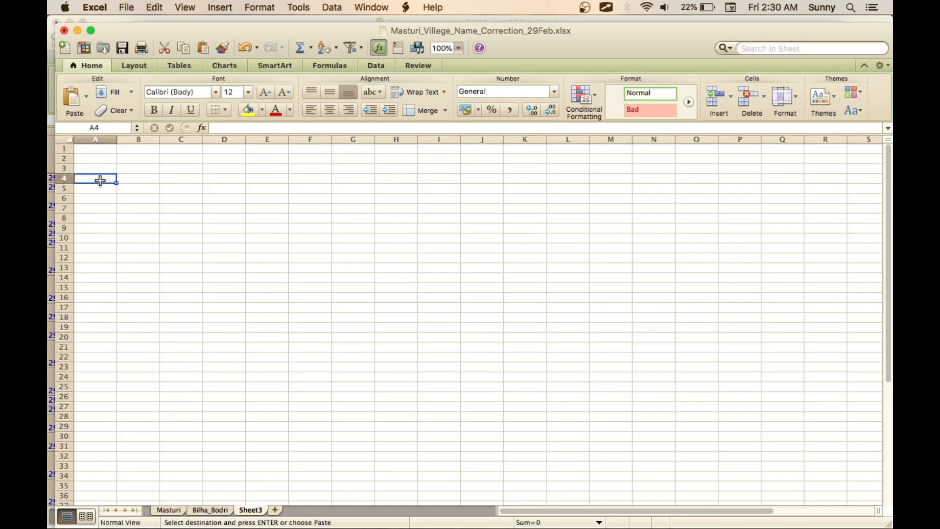
key(Up)
key(Up)
key(Up)
key(Down)
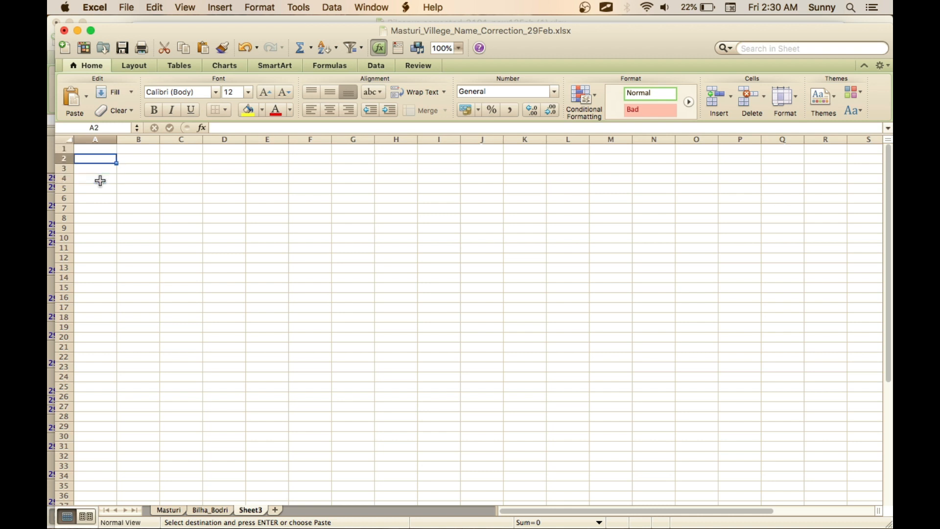
key(super+v)
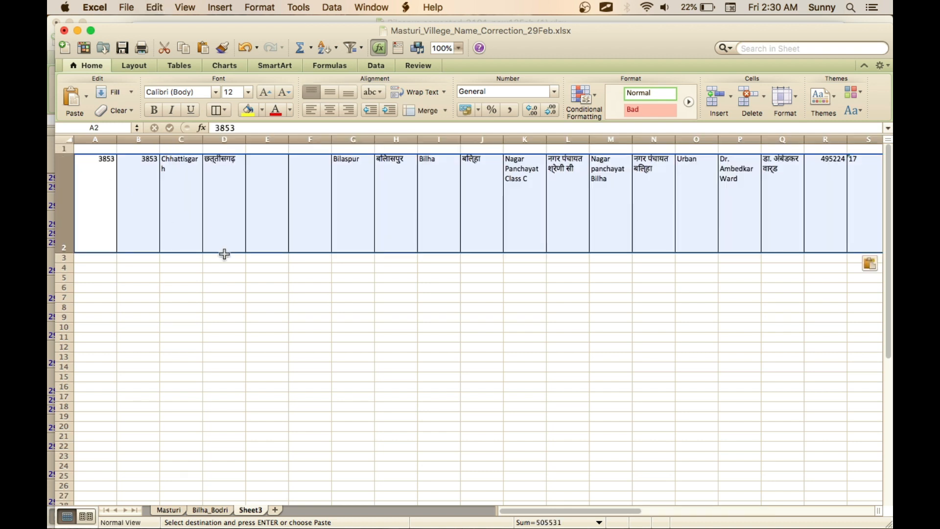
click(216, 288)
scroll(192, 243, right, 10)
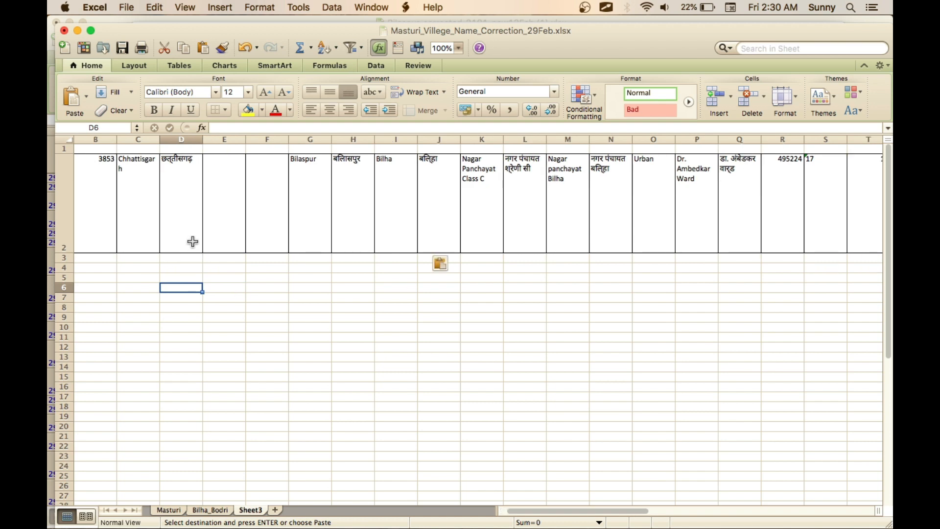
scroll(193, 242, left, 5)
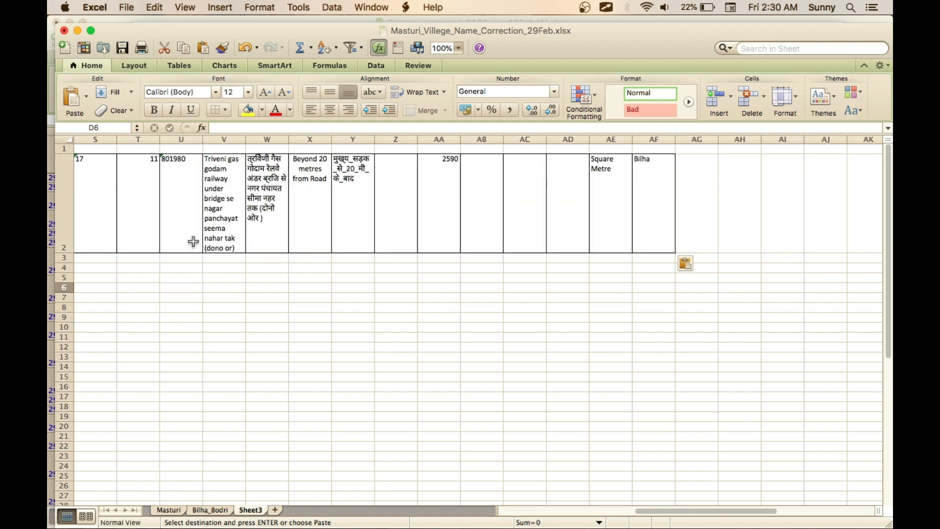
scroll(193, 242, left, 9)
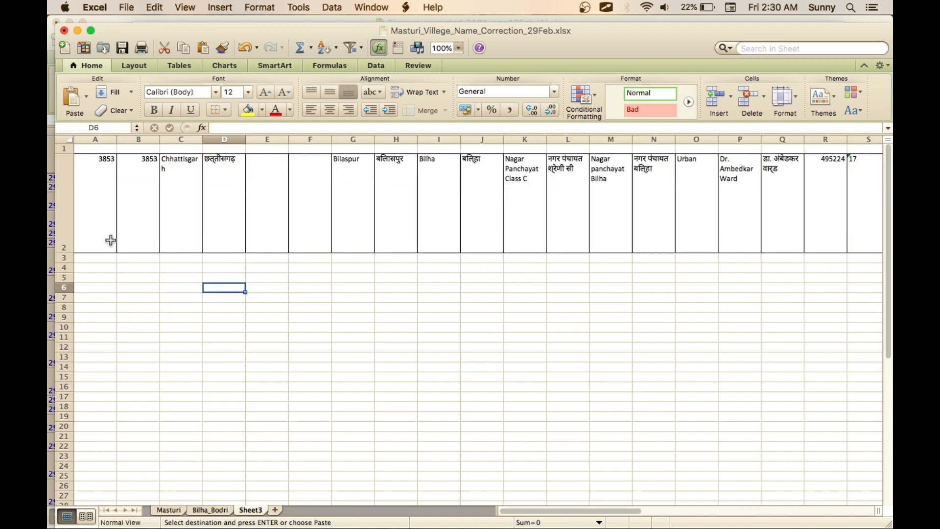
- Copy the heading row from ID through SRO (A1:AF1) in the workbook Bilaspur_corrected_3101_new13Feb (1).xlsx
key(super+grave)
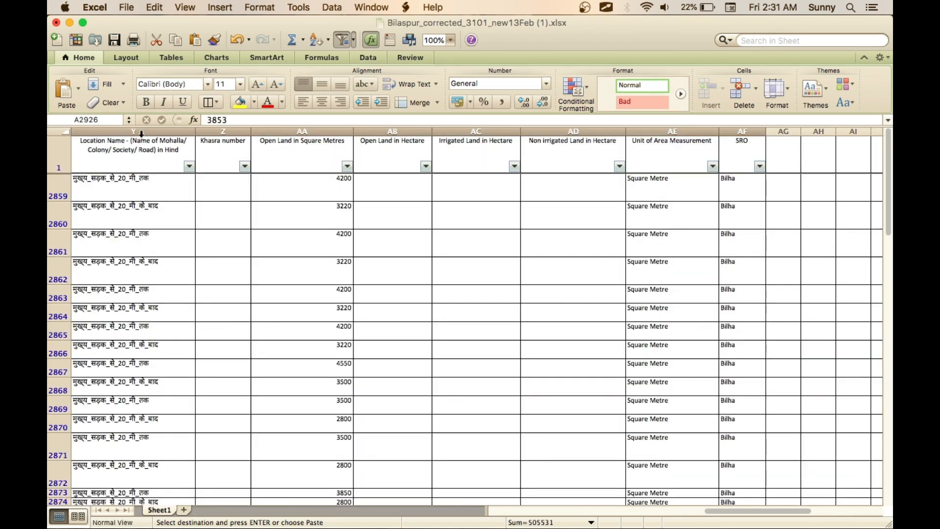
click(119, 154)
key(Left)
key(Left)
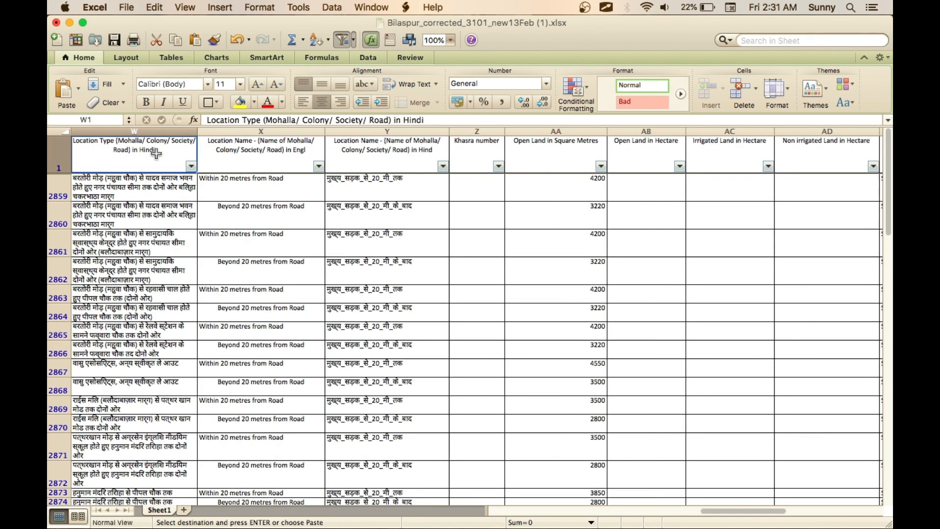
scroll(322, 273, left, 10)
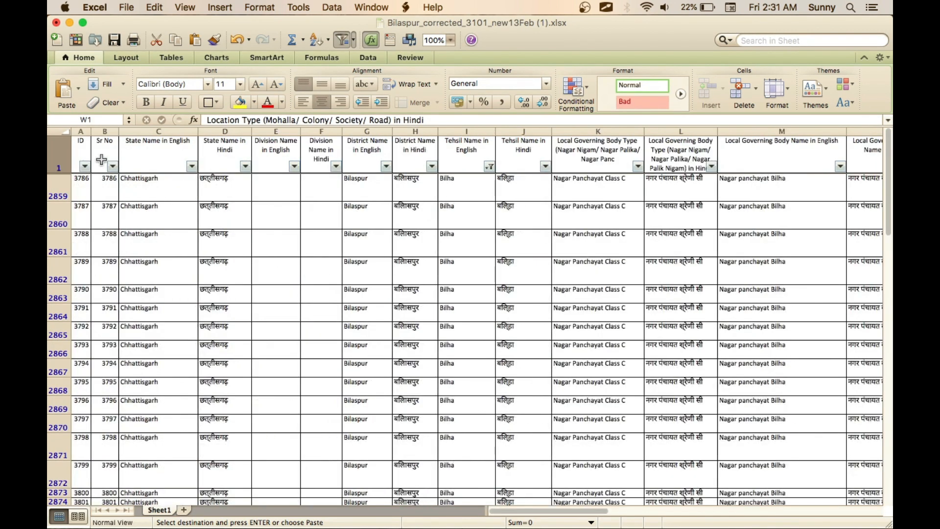
click(84, 150)
key(Right)
key(Right)
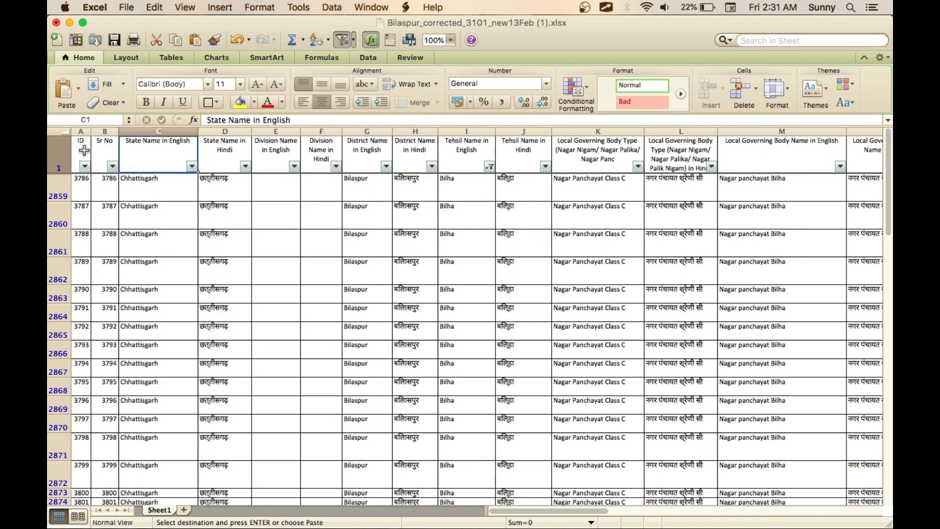
key(Right)
key(Right)
key(Right)
key(Right)
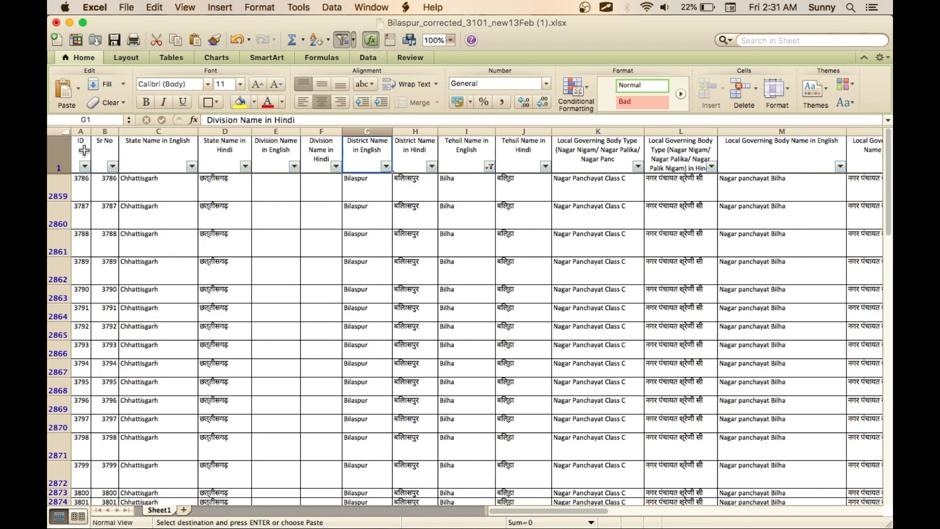
key(Left)
key(Left)
key(Left)
key(Left)
key(Left)
key(Left)
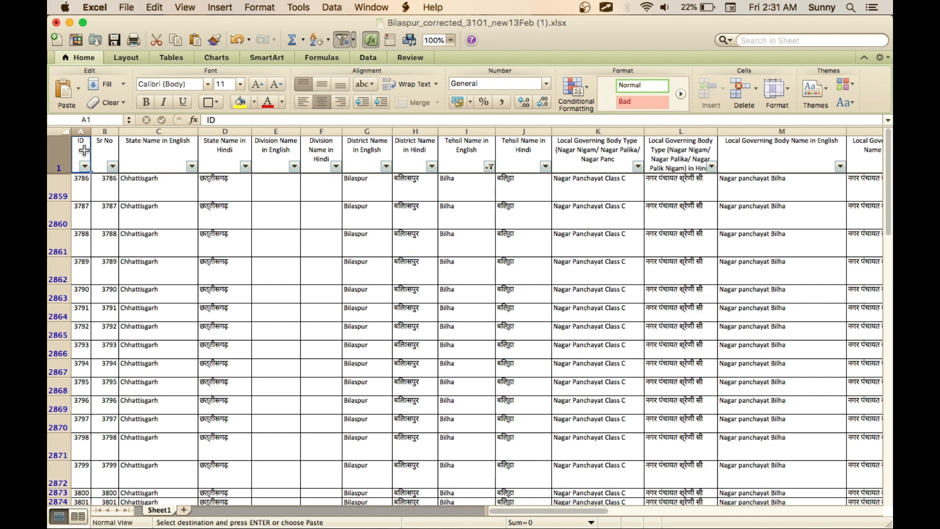
key(shift+Right)
key(shift+Right)
key(shift+Right)
key(shift+Right)
key(shift+Right)
key(shift+Right)
key(shift+Right)
key(shift+Right)
key(shift+Right)
key(shift+Right)
key(shift+Right)
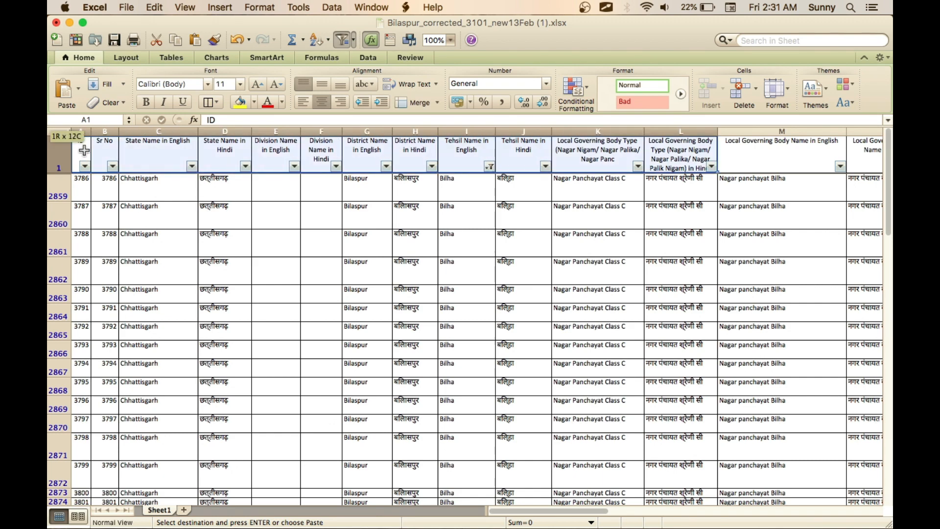
key(shift+Right)
key(shift+Right)
key(shift+Right)
key(shift+Right)
key(shift+Right)
key(shift+Right)
key(shift+Right)
key(shift+Right)
key(shift+Right)
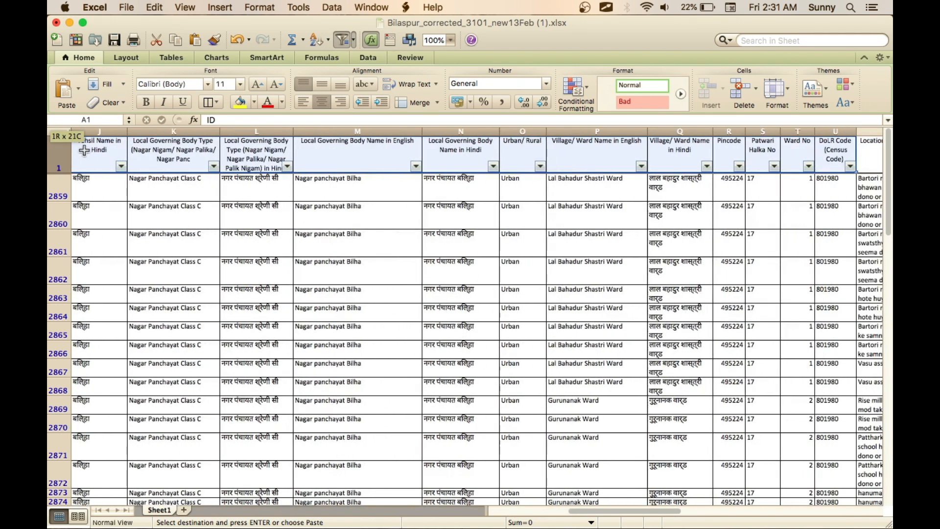
key(shift+Right)
key(shift+Right)
key(shift+Right)
key(shift+Right)
key(shift+Right)
key(shift+Right)
key(shift+Right)
key(shift+Right)
key(shift+Right)
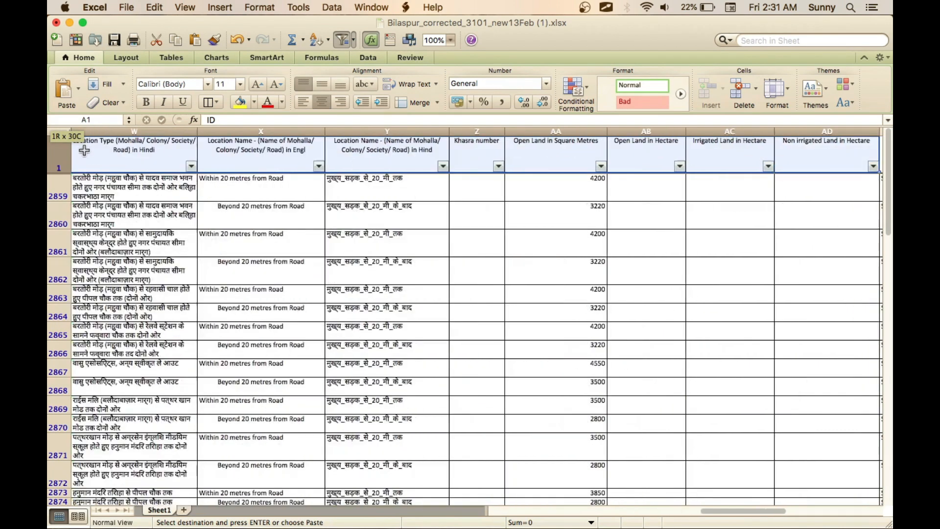
key(shift+Right)
key(shift+Right)
key(shift+Right)
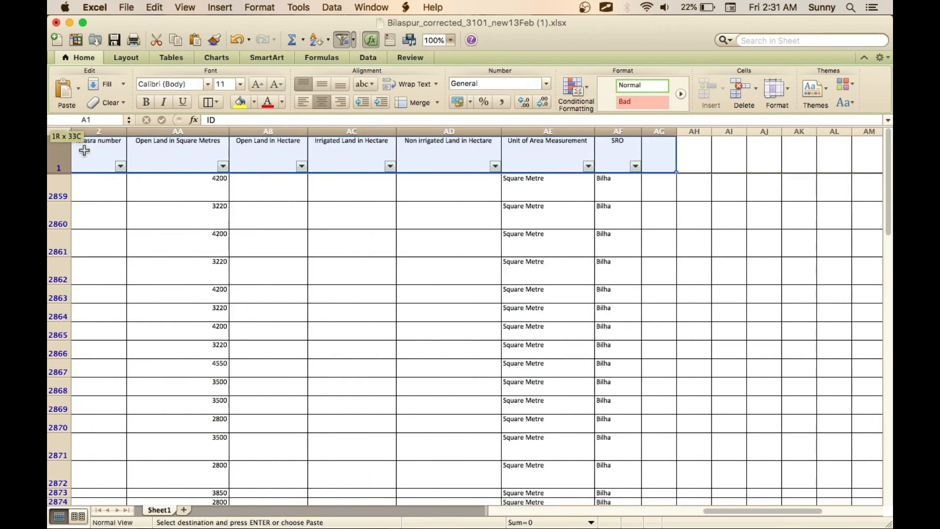
key(shift+Left)
key(super+c)
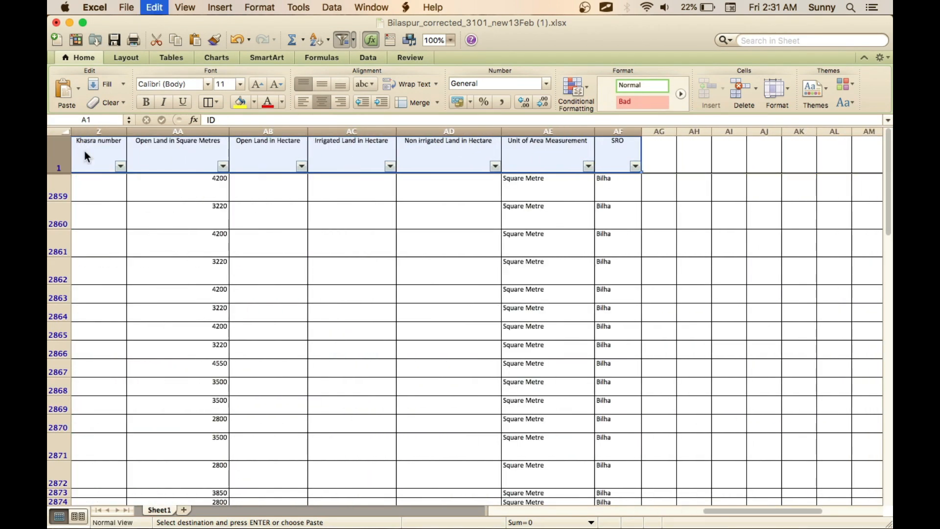
- Paste the copied headings into row 1 of Sheet3 in Masturi_Villege_Name_Correction_29Feb.xlsx, starting at cell A1
key(super+grave)
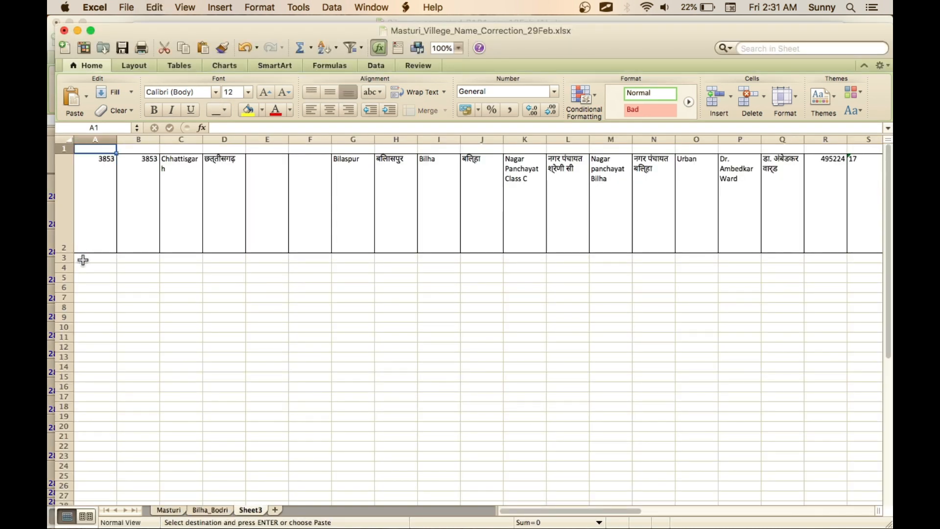
key(super+v)
click(217, 167)
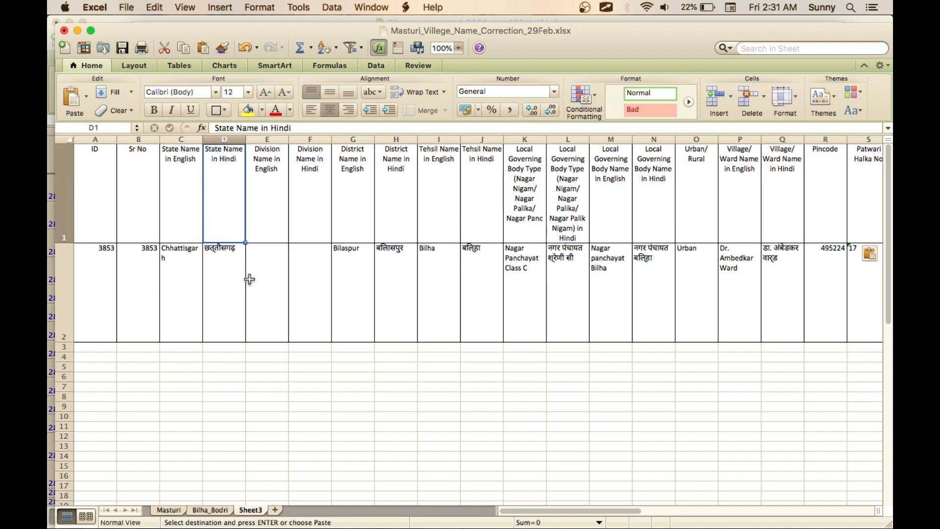
- Check the record's values in row 2 against their headings, from State Name in English through Location Type in English
click(189, 187)
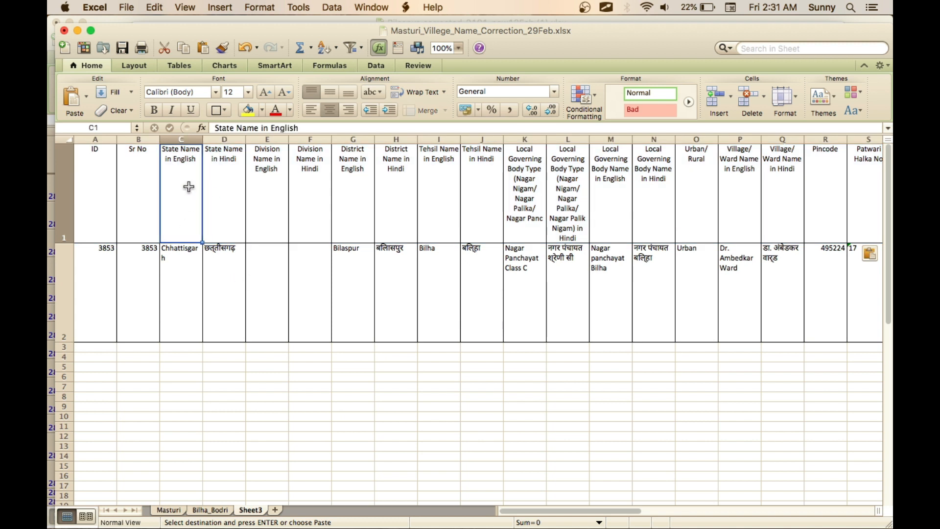
key(Down)
key(Right)
key(Right)
key(Right)
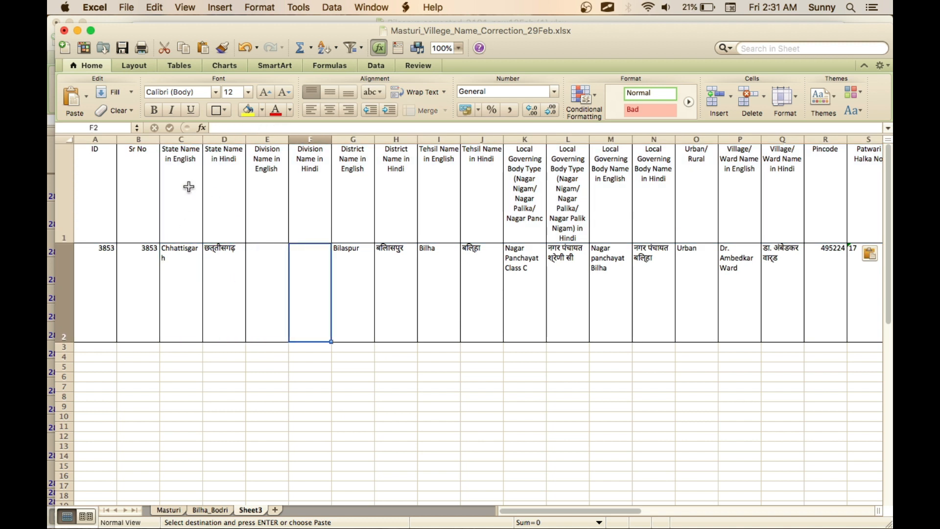
key(Right)
key(Up)
key(Down)
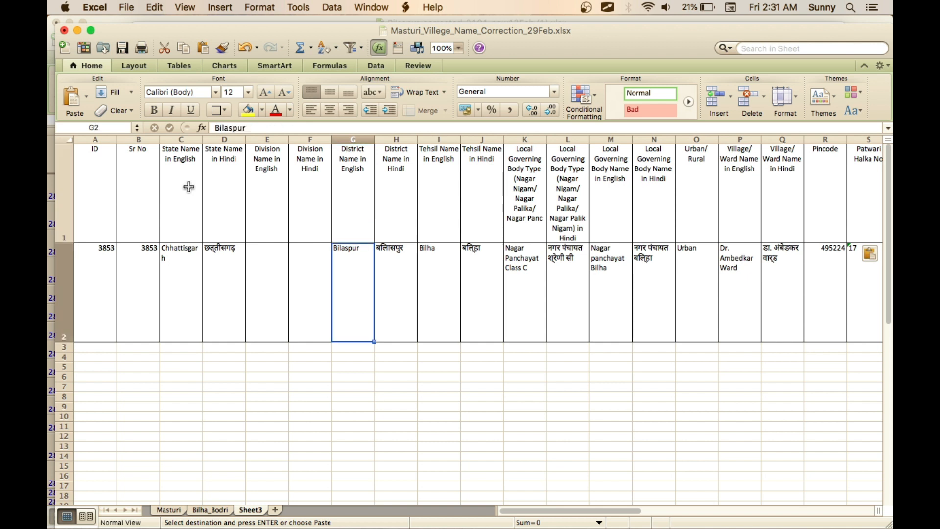
key(Right)
key(Right)
key(Right)
key(Right)
key(Right)
key(Right)
key(Right)
key(Right)
key(Right)
key(Right)
key(Right)
key(Right)
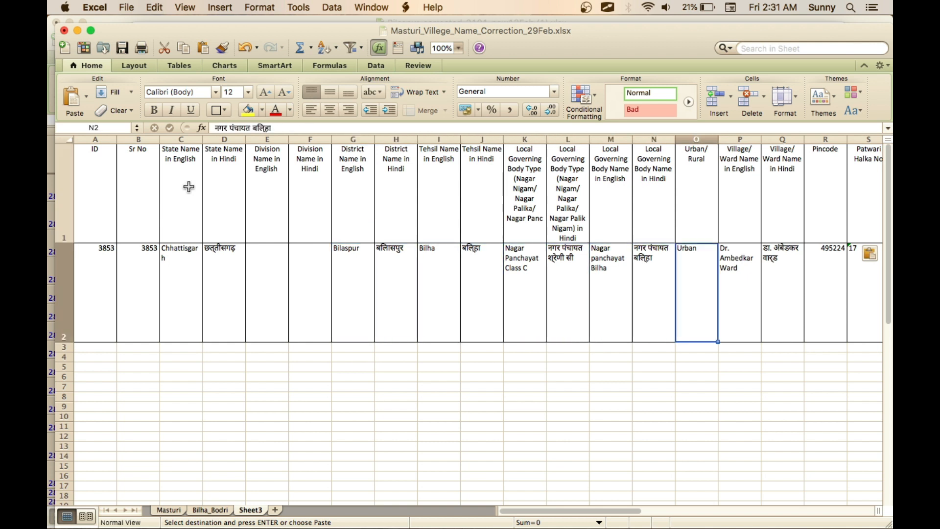
key(Right)
key(Right)
key(Right)
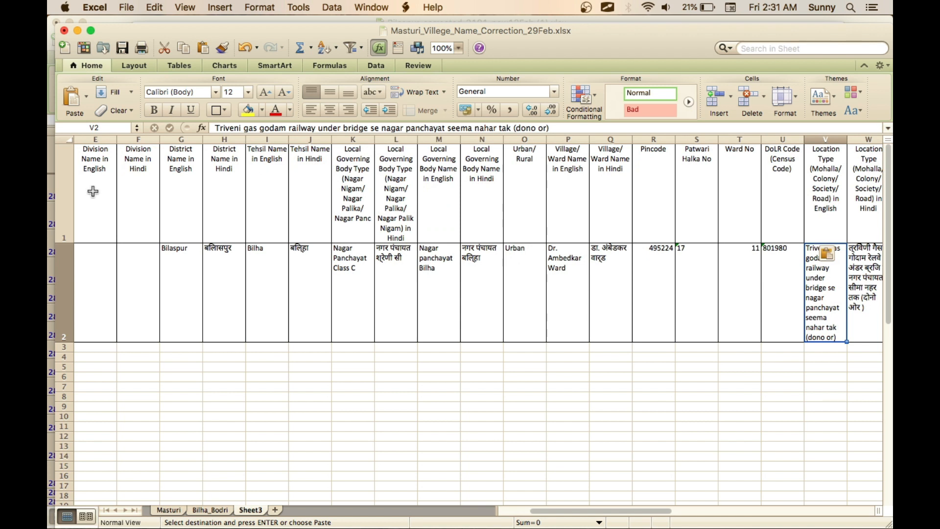
- Compare the Urban/Rural and Local Governing Body Name headings with the record's values below them, and look over the sheet
click(535, 190)
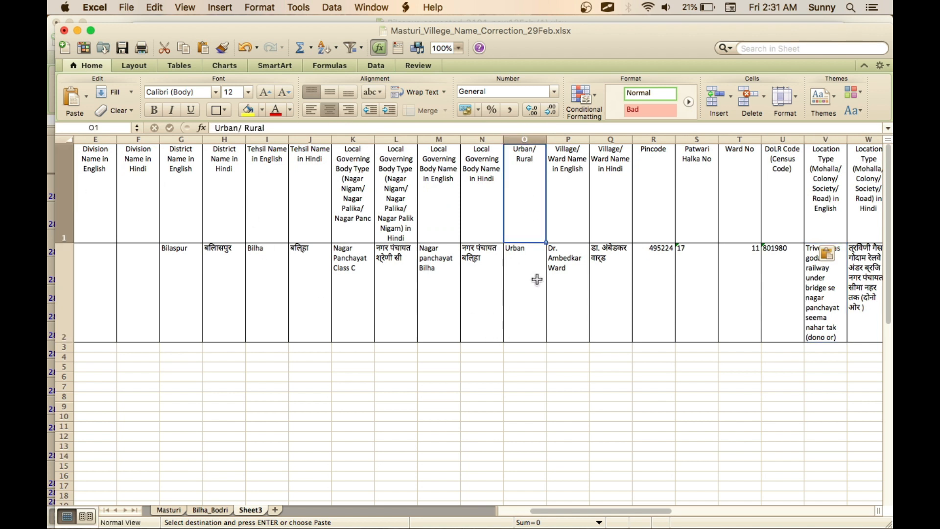
click(535, 284)
click(480, 211)
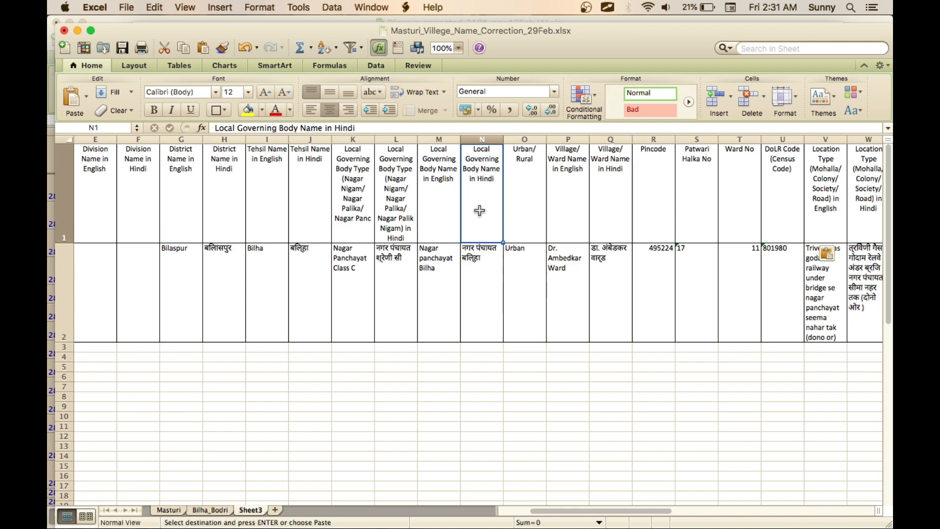
click(487, 284)
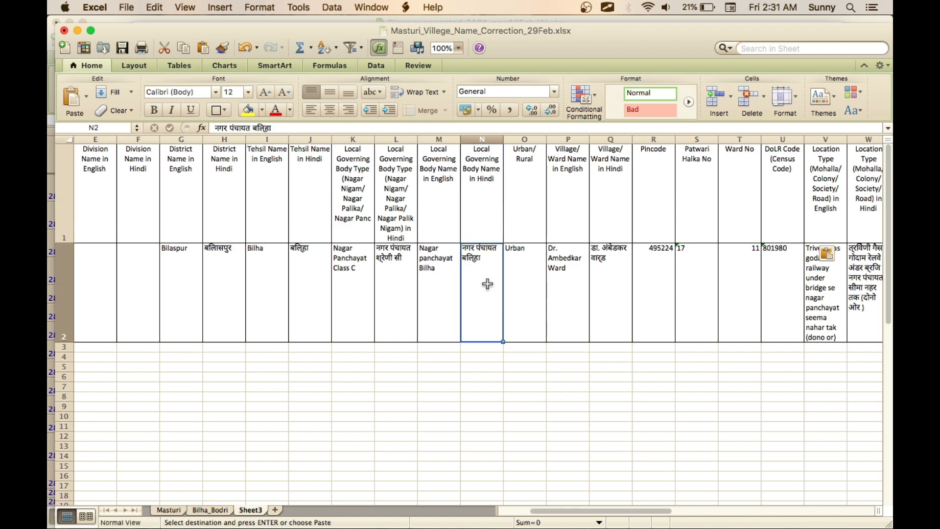
click(447, 290)
scroll(605, 310, right, 15)
scroll(604, 310, left, 15)
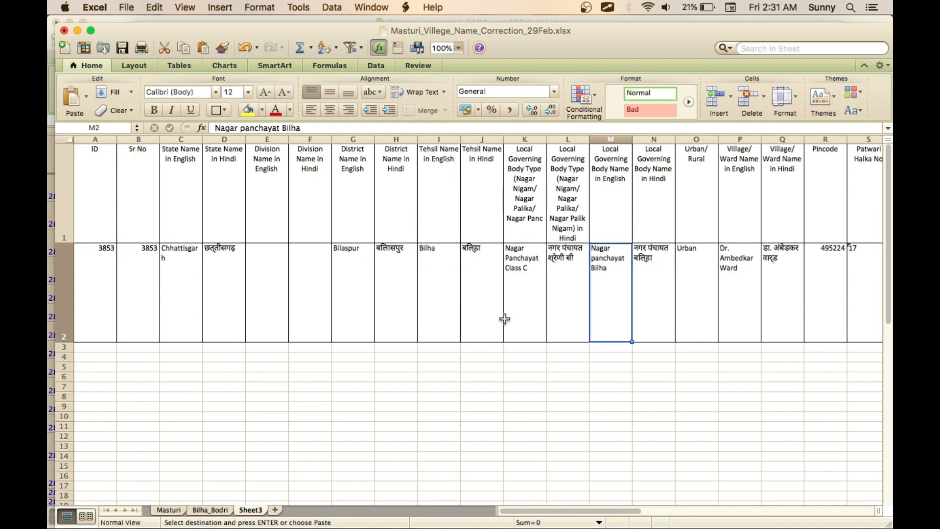
scroll(550, 307, down, 5)
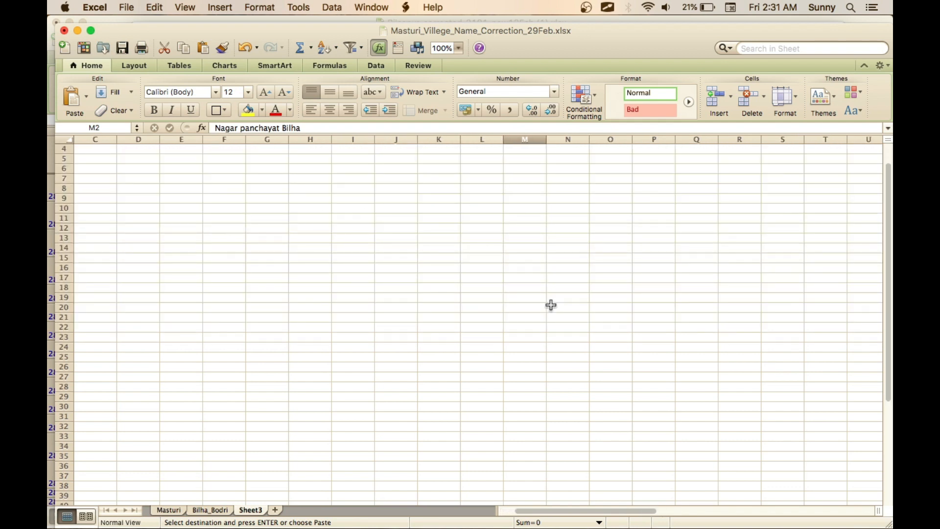
scroll(550, 306, up, 5)
scroll(551, 305, right, 3)
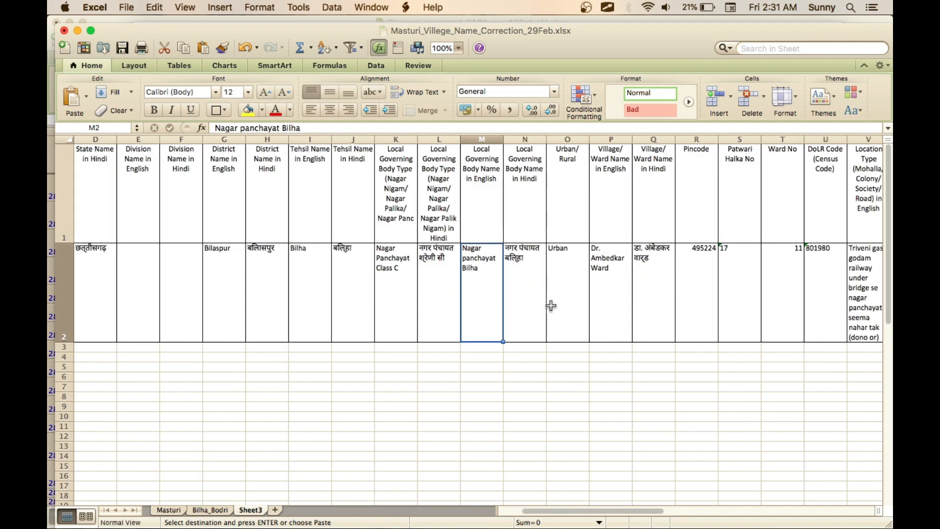
- Review the rest of the record in row 2, from the Urban/Rural column through the SRO column
click(583, 301)
key(Right)
key(Right)
key(Right)
key(Right)
key(Right)
key(Right)
key(Right)
key(Right)
key(Right)
key(Right)
key(Right)
key(Right)
key(Right)
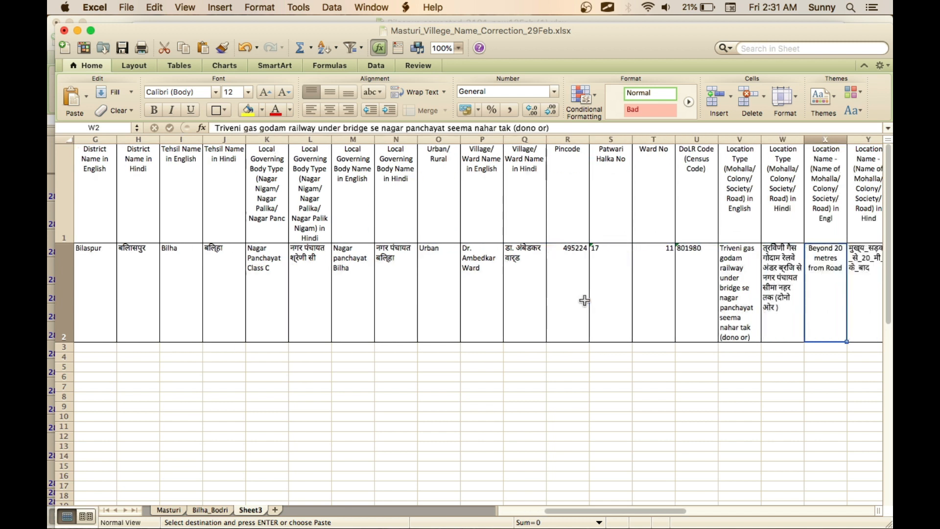
key(Right)
key(Right)
key(Right)
key(Right)
key(Right)
key(Right)
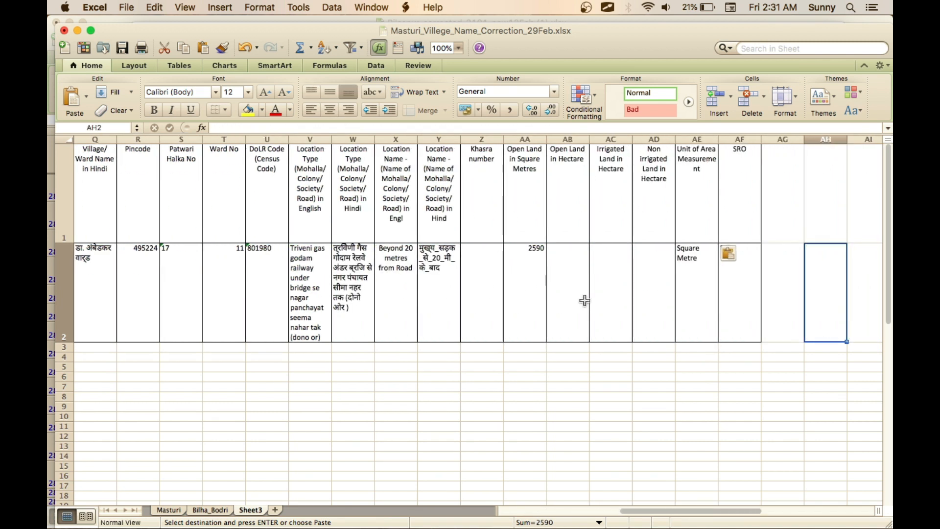
- Set the record's Open Land in Square Metres value in cell AA2 to 2690 and colour it red
key(Left)
key(Left)
key(Left)
key(Left)
key(Left)
key(Left)
key(Left)
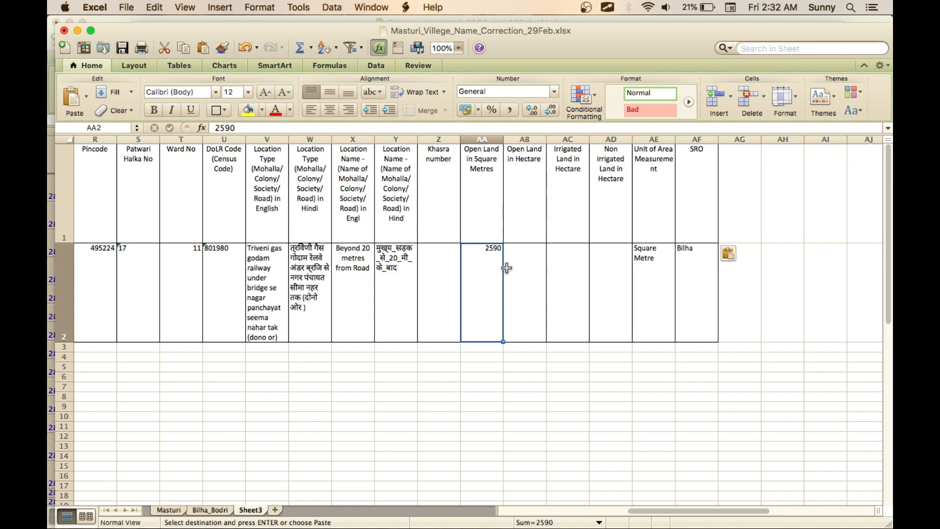
key(Right)
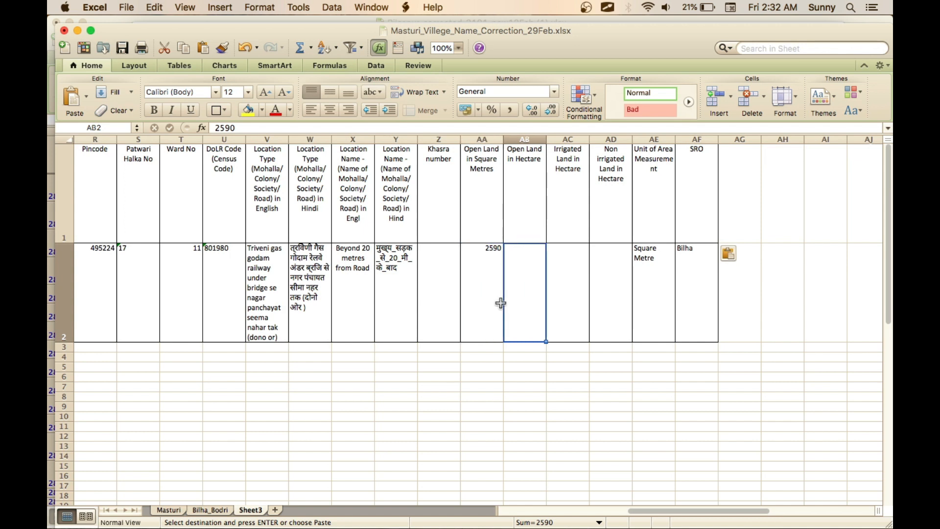
key(Left)
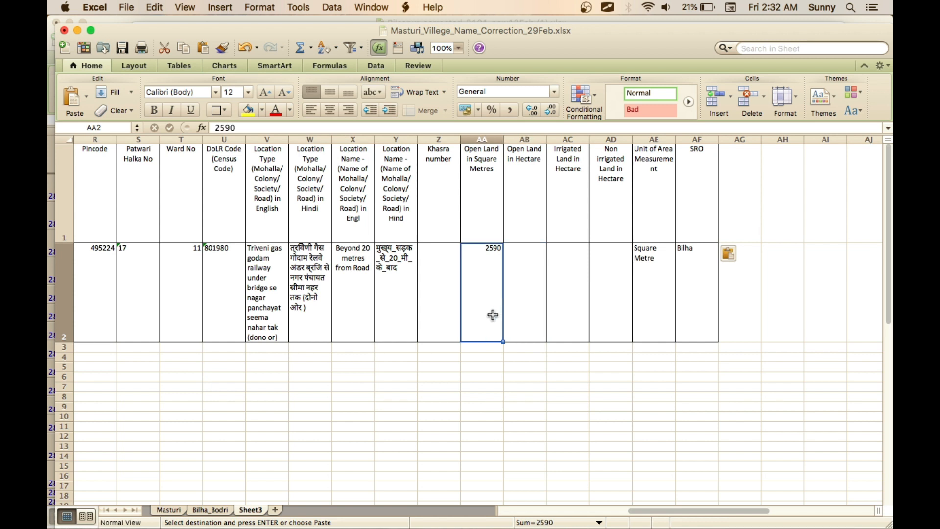
text(26)
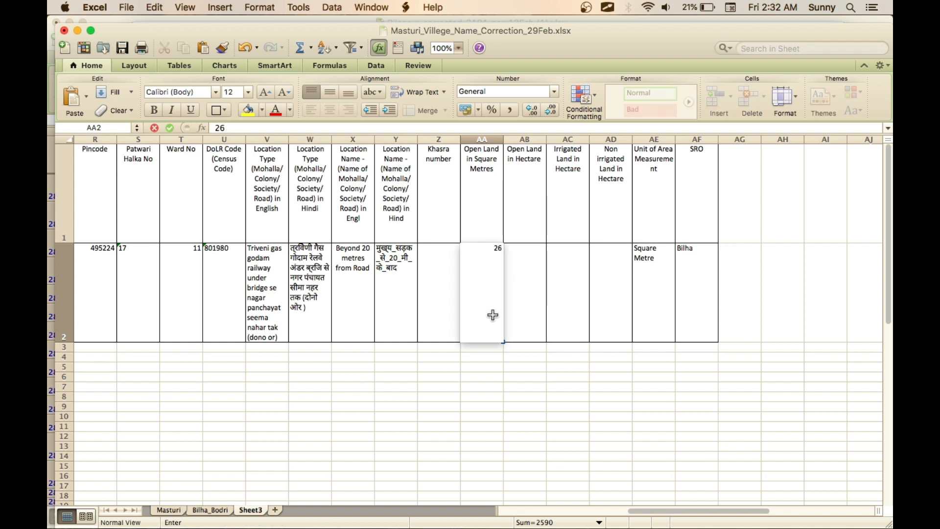
text(90)
key(Return)
key(Up)
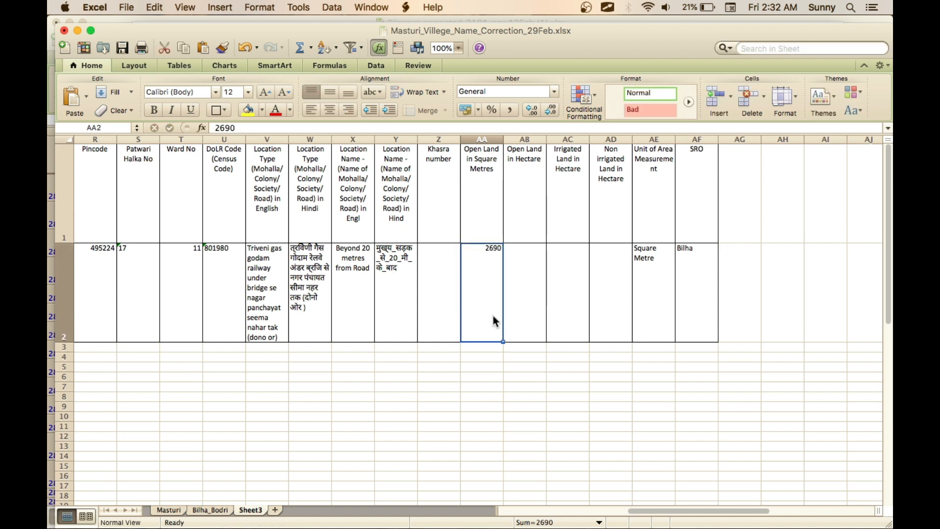
click(276, 110)
click(526, 288)
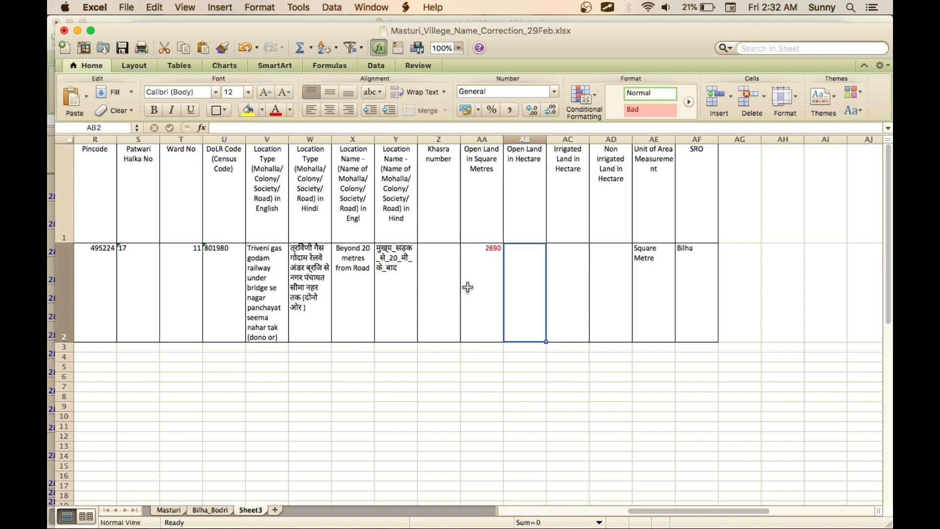
- Circle the red value in cell AA2 with a temporary freehand annotation, and close the annotation tool
click(485, 286)
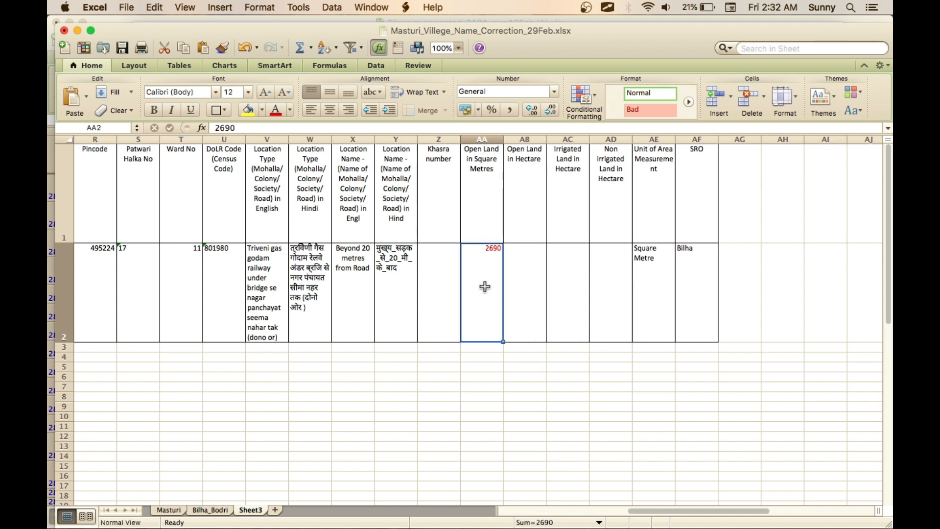
key(ctrl+shift+Tab)
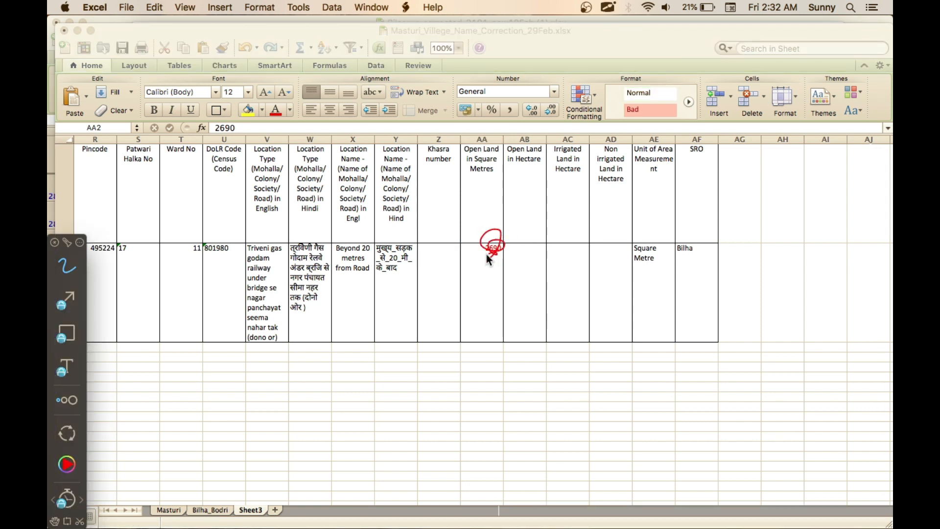
key(ctrl+shift+Tab)
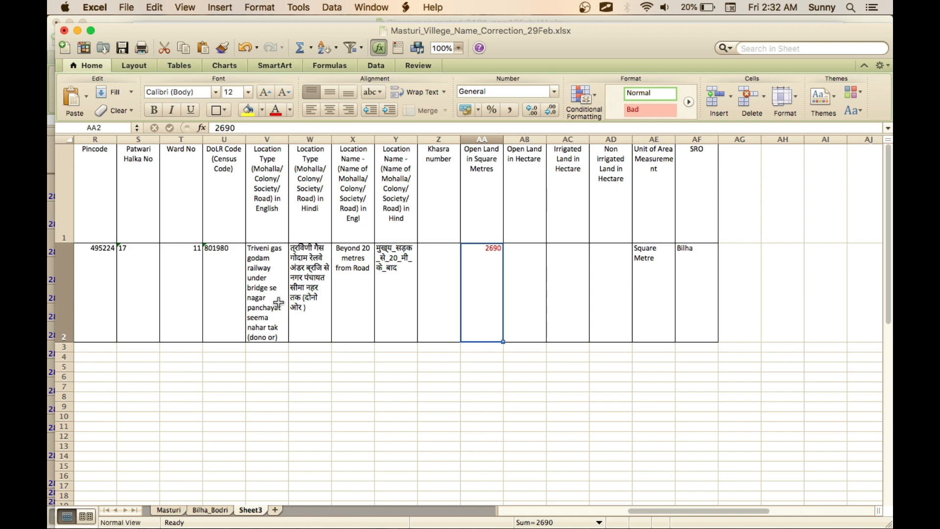
- Highlight the record in row 2 in yellow, from the ID column through the SRO column (A2 to AF2)
scroll(172, 303, left, 10)
scroll(171, 304, right, 20)
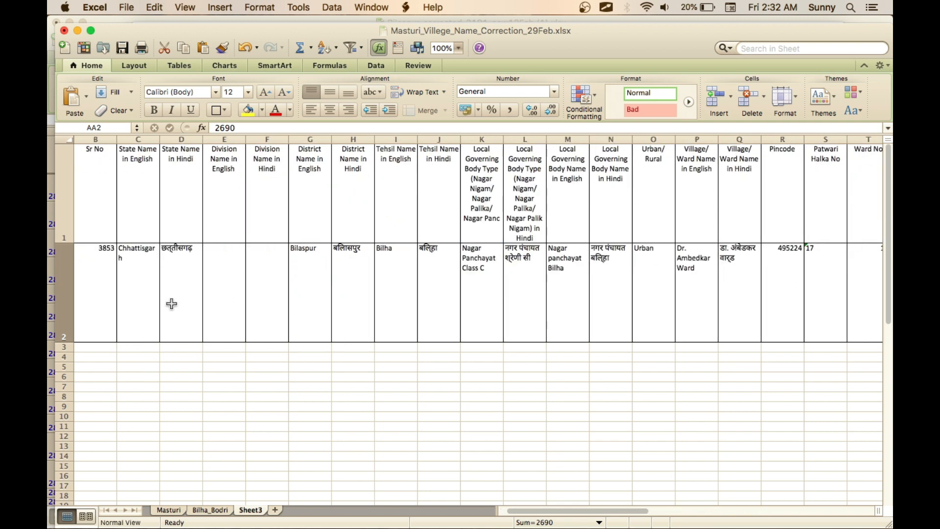
scroll(171, 303, down, 5)
scroll(171, 304, left, 13)
scroll(172, 304, up, 3)
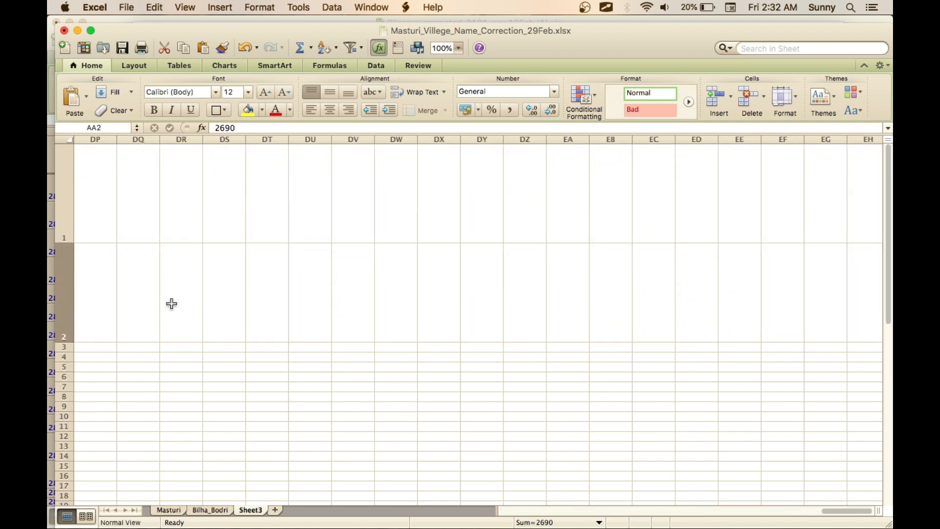
scroll(171, 304, left, 10)
click(391, 284)
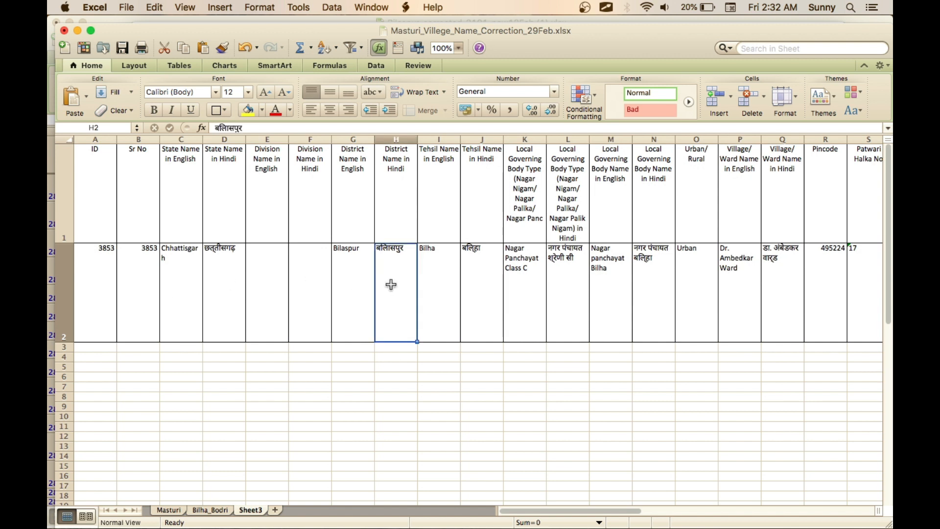
key(Left)
key(Left)
key(Left)
key(Left)
key(Left)
key(Left)
key(Left)
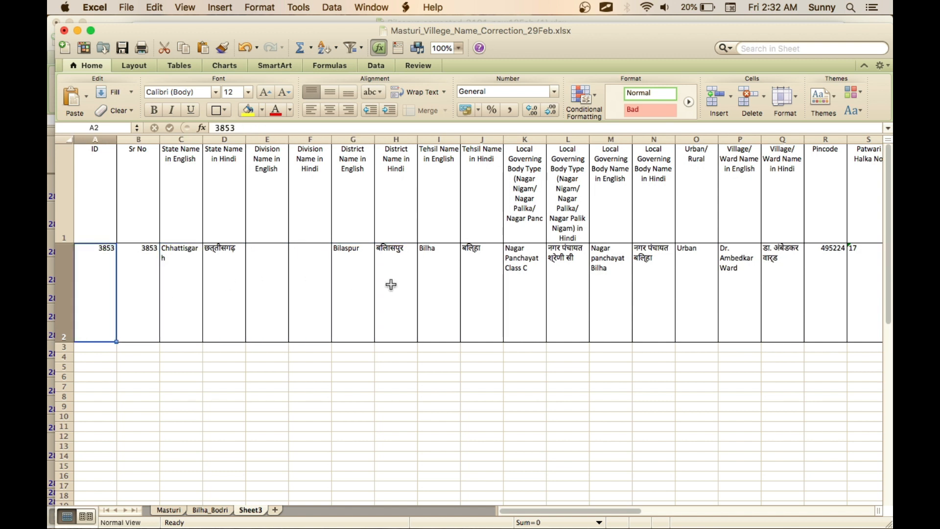
key(shift+Right)
key(shift+Right)
key(shift+Right)
key(shift+Right)
key(shift+Right)
key(shift+Right)
key(shift+Right)
key(shift+Right)
key(shift+Right)
key(shift+Right)
key(shift+Right)
key(shift+Right)
key(shift+Right)
key(shift+Right)
key(shift+Right)
key(shift+Right)
key(shift+Right)
key(shift+Right)
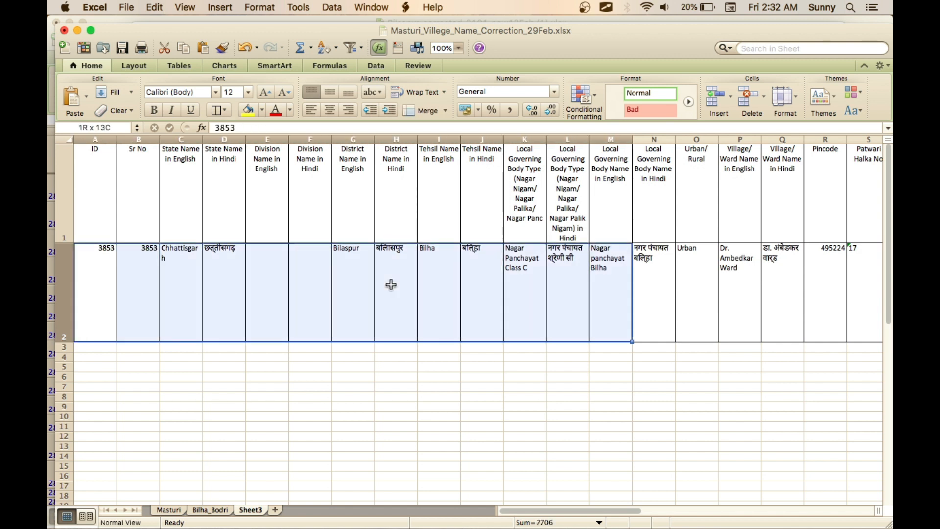
key(shift+Right)
key(shift+Right)
key(shift+Right)
key(shift+Right)
key(shift+Right)
key(shift+Right)
key(shift+Right)
key(shift+Right)
key(shift+Right)
key(shift+Right)
key(shift+Right)
key(shift+Right)
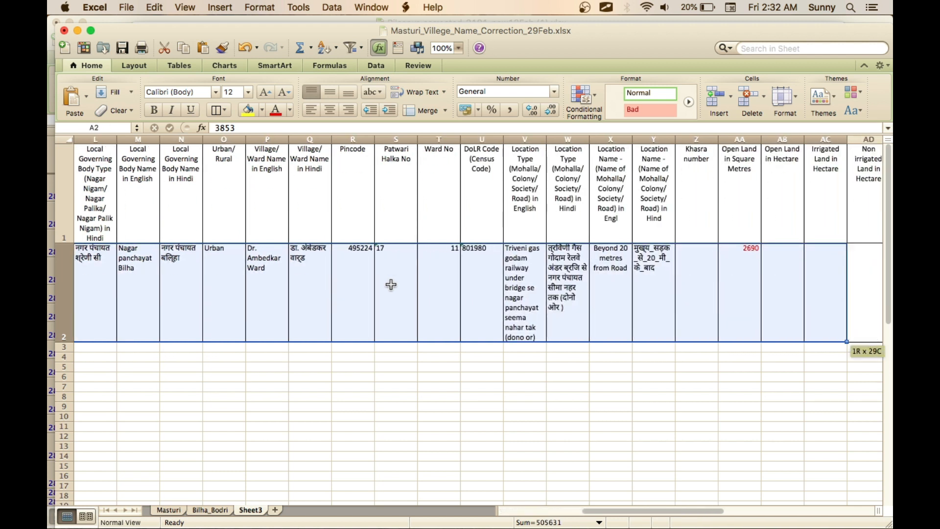
key(shift+Right)
key(shift+Right)
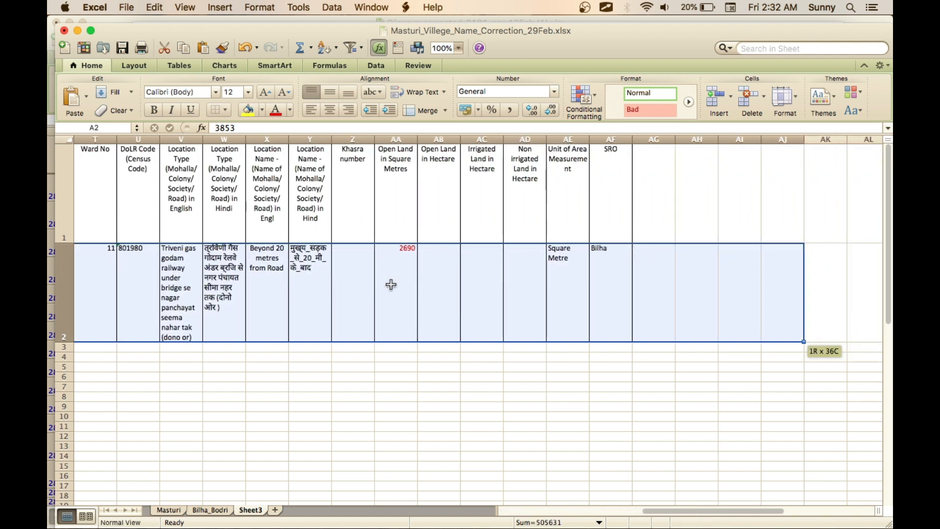
key(shift+Left)
key(shift+Left)
key(shift+Right)
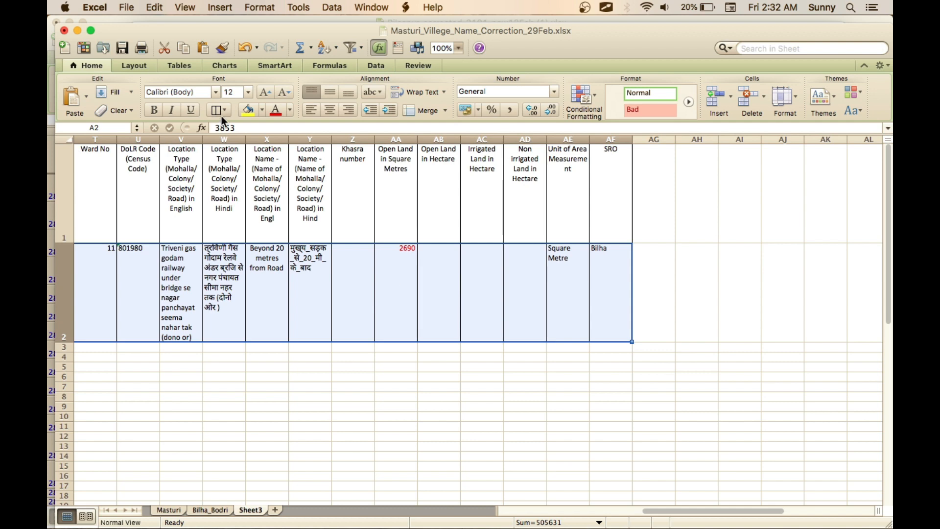
click(249, 111)
click(389, 367)
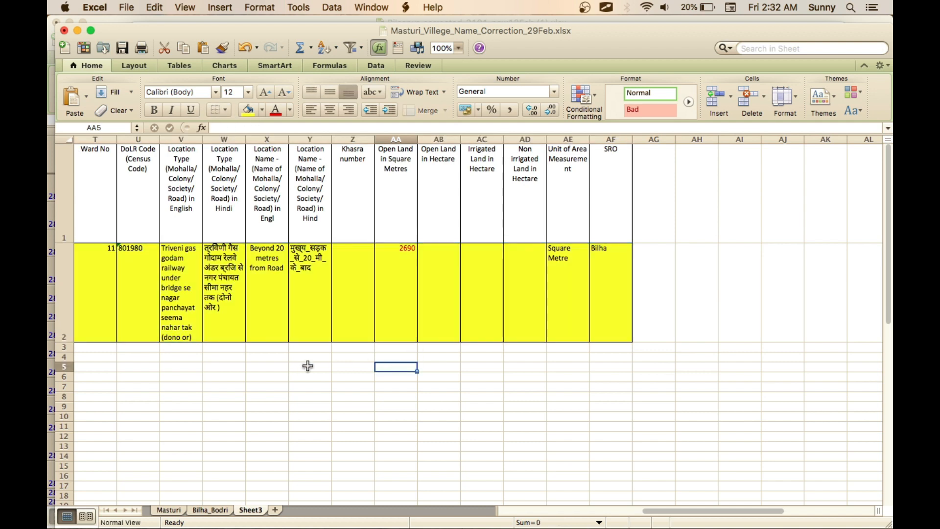
- Look over the highlighted record in row 2 across its columns, back to the ID column
scroll(294, 369, left, 5)
scroll(294, 369, left, 8)
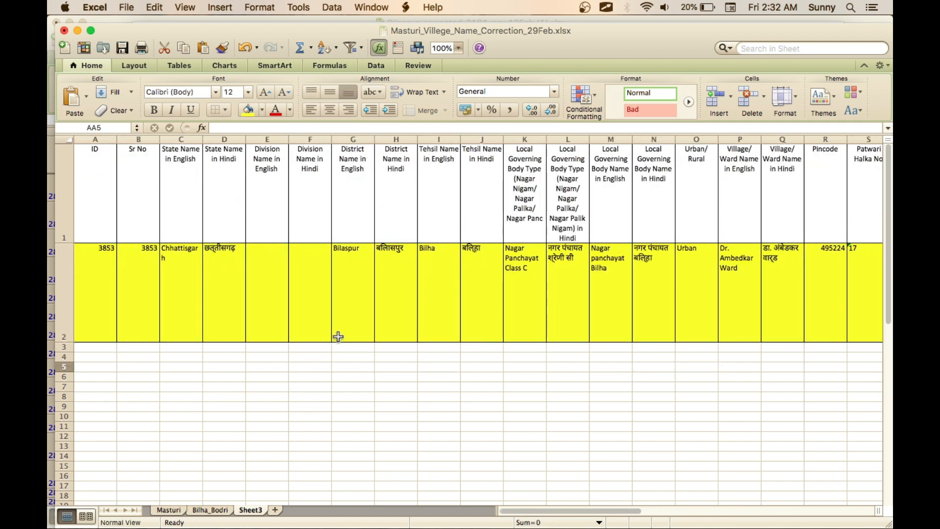
scroll(336, 336, right, 10)
scroll(336, 336, left, 10)
scroll(338, 336, left, 1)
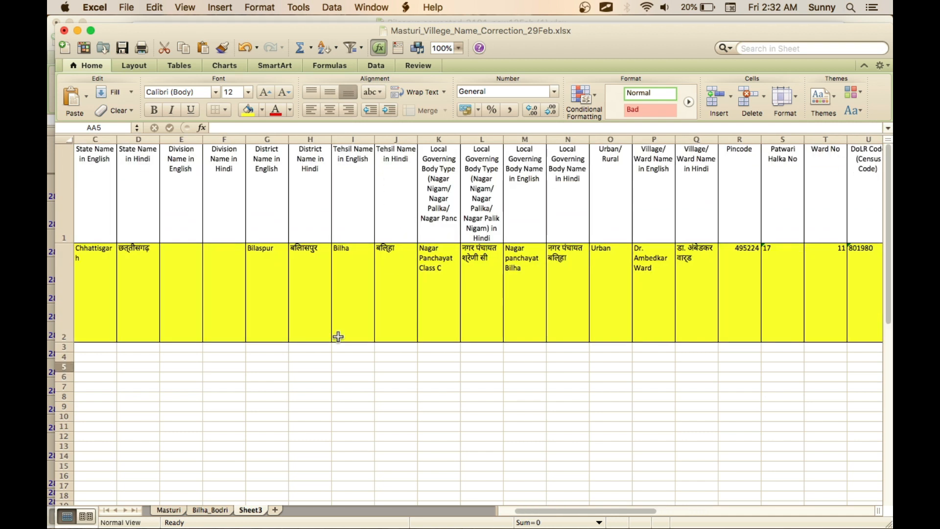
scroll(338, 336, right, 10)
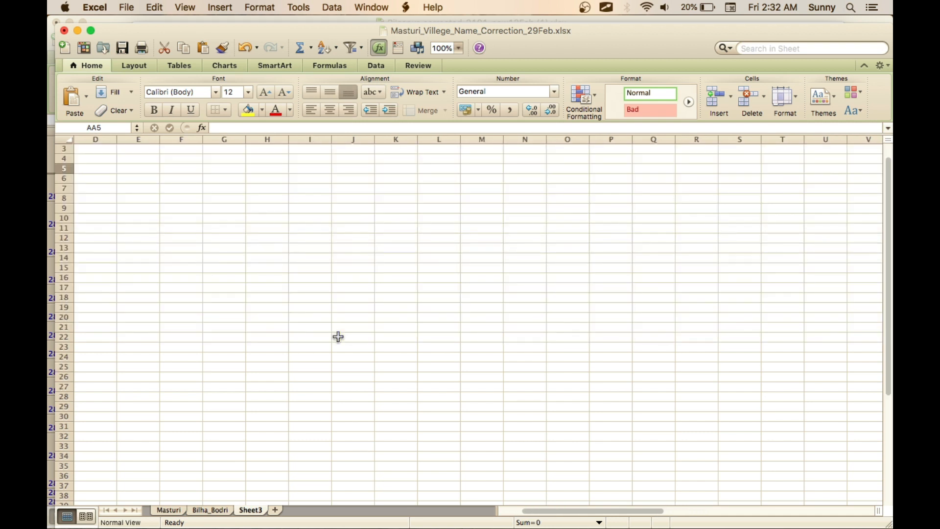
scroll(336, 336, left, 12)
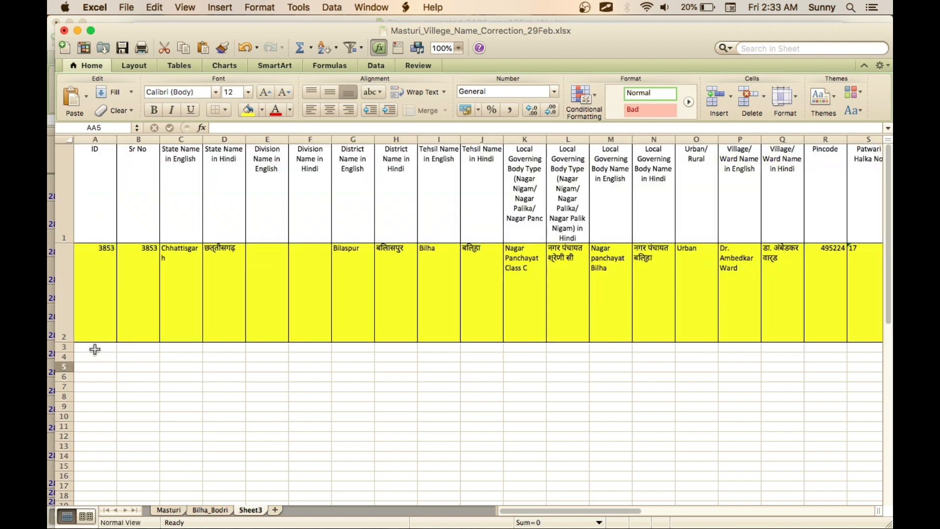
- Switch to the Bilaspur_corrected_3101_new13Feb (1).xlsx workbook and copy the record in row 2867, from the ID column through the SRO column
key(super+grave)
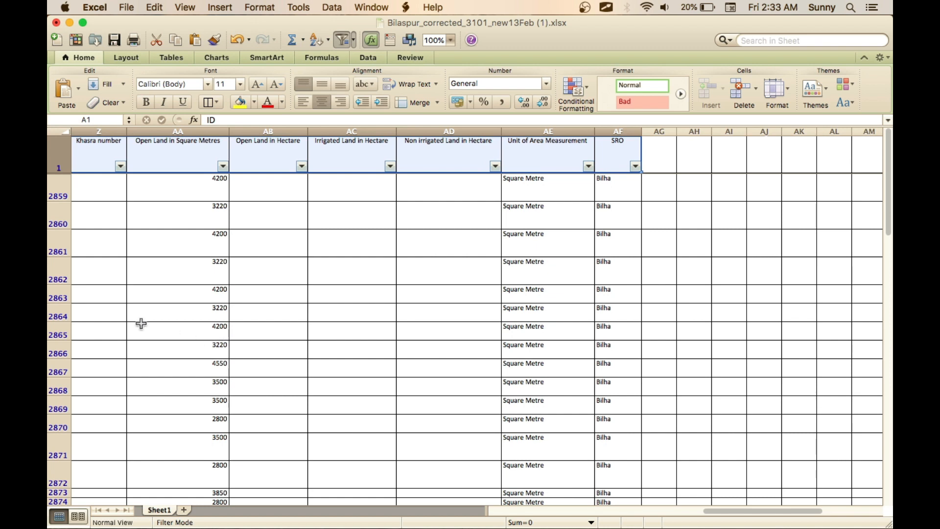
scroll(141, 323, left, 10)
click(81, 368)
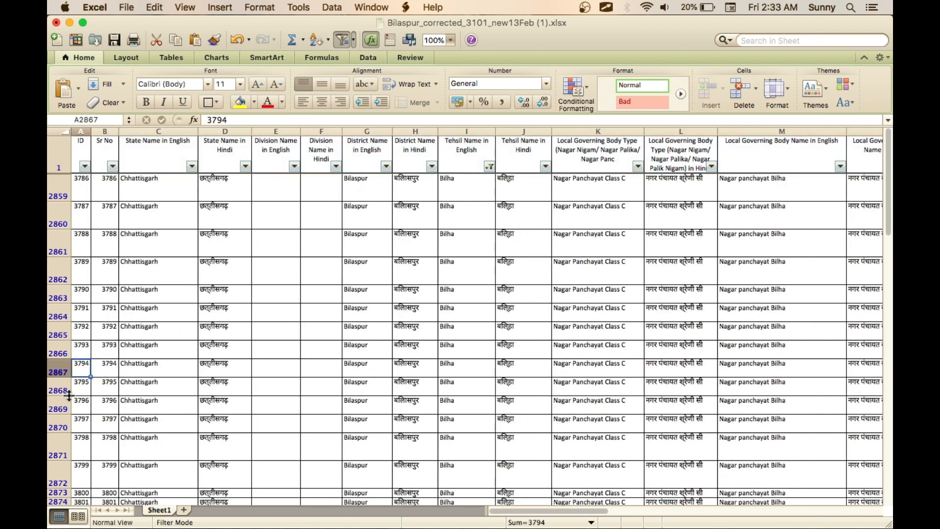
key(shift+Right)
key(shift+Right)
key(shift+Right)
key(shift+Right)
key(shift+Right)
key(shift+Right)
key(shift+Right)
key(shift+Right)
key(shift+Right)
key(shift+Right)
key(shift+Right)
key(shift+Right)
key(shift+Right)
key(shift+Right)
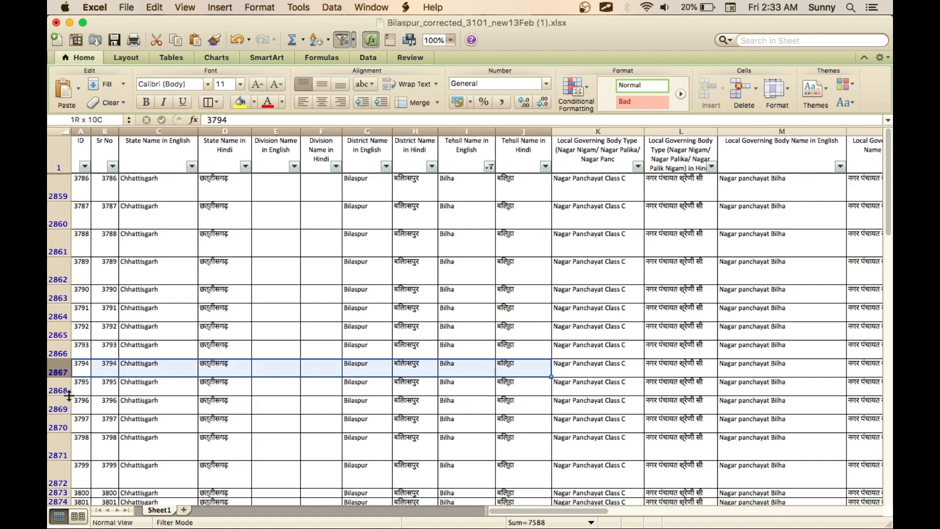
key(shift+Right)
key(shift+Right)
key(shift+Right)
key(shift+Right)
key(shift+Right)
key(shift+Right)
key(shift+Right)
key(shift+Right)
key(shift+Right)
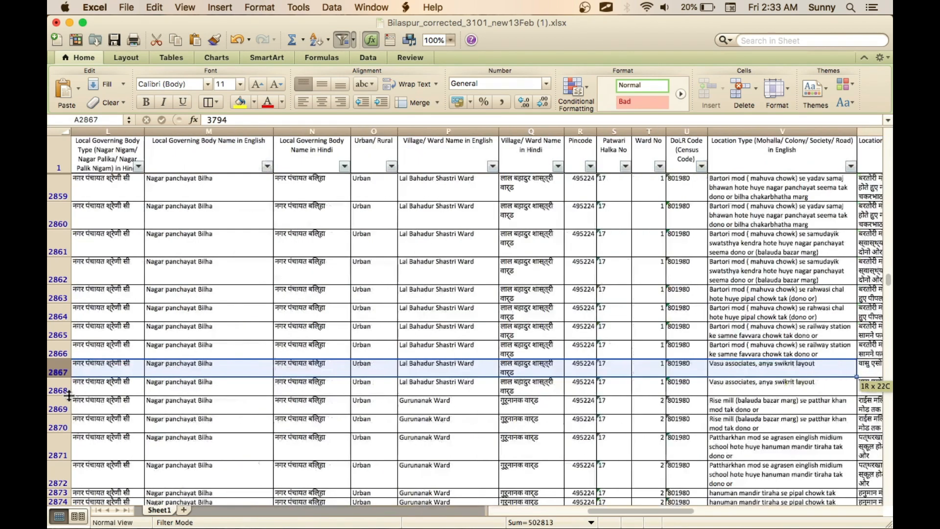
key(shift+Right)
key(shift+Right)
key(shift+Right)
key(shift+Right)
key(shift+Right)
key(shift+Right)
key(shift+Right)
key(shift+Right)
key(shift+Right)
key(shift+Right)
key(shift+Right)
key(shift+Right)
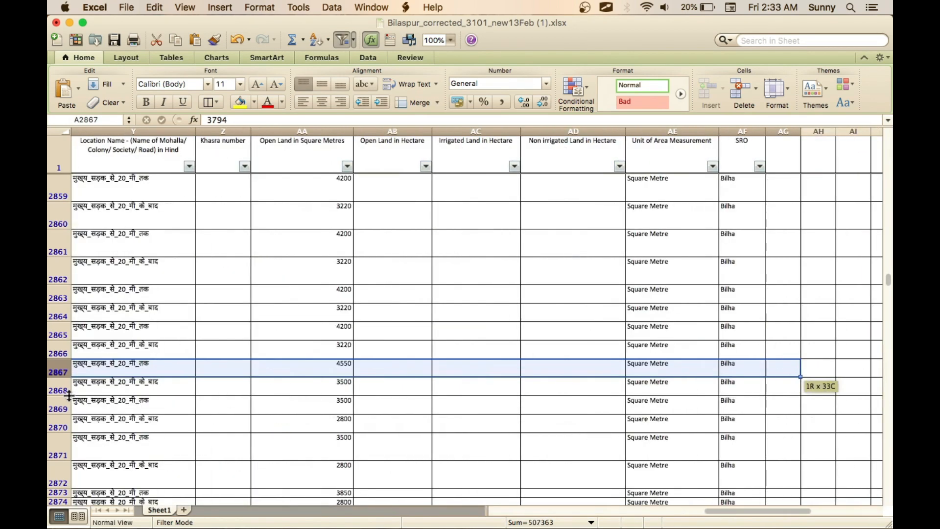
key(shift+Left)
key(shift+Left)
key(shift+Left)
key(shift+Left)
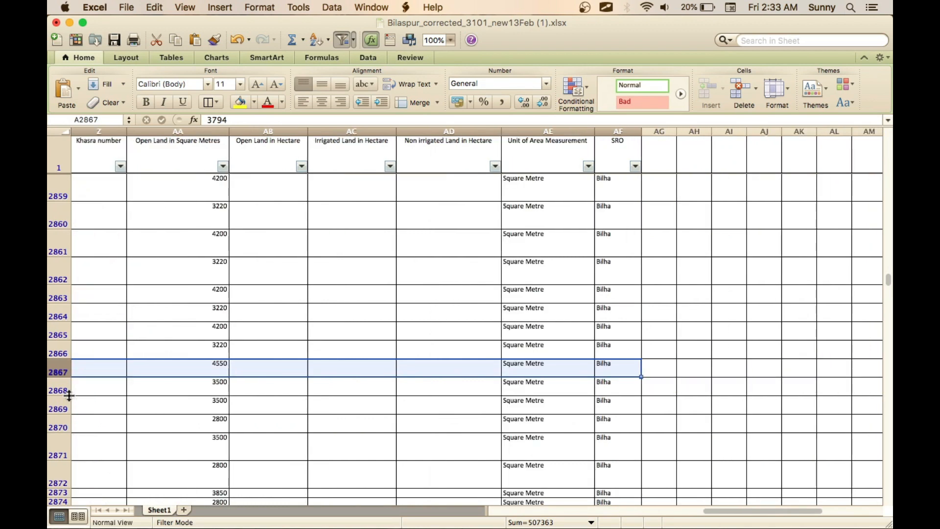
key(super+c)
- Switch back to the Masturi_Villege_Name_Correction_29Feb.xlsx workbook and paste the copied record into Sheet3 starting at cell A3
key(super+grave)
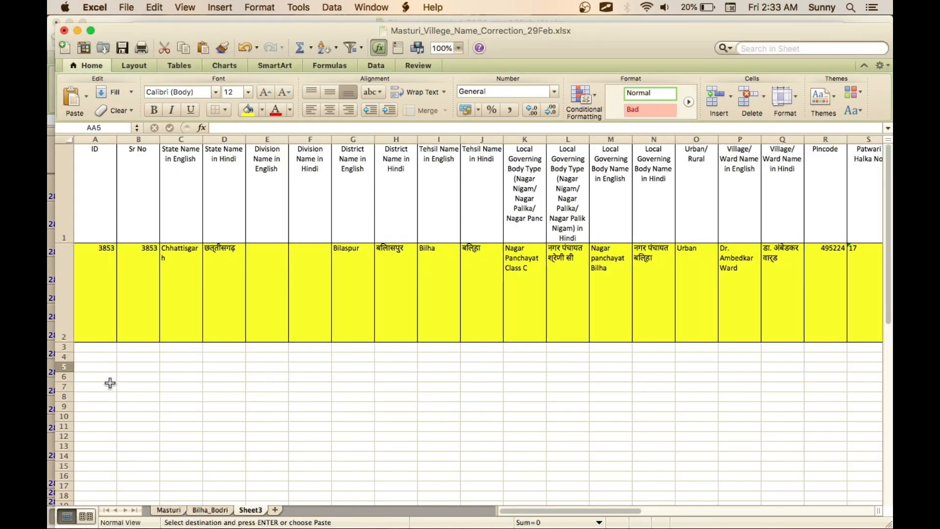
click(108, 376)
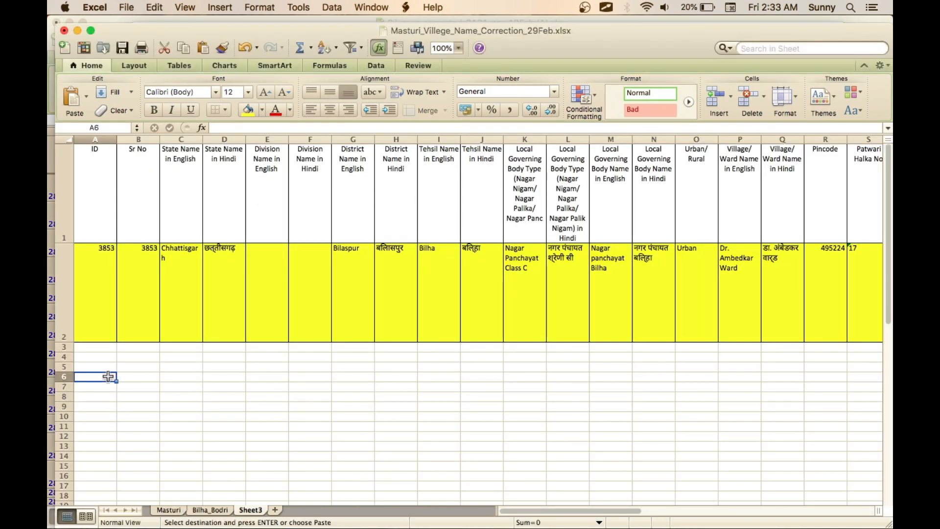
click(98, 345)
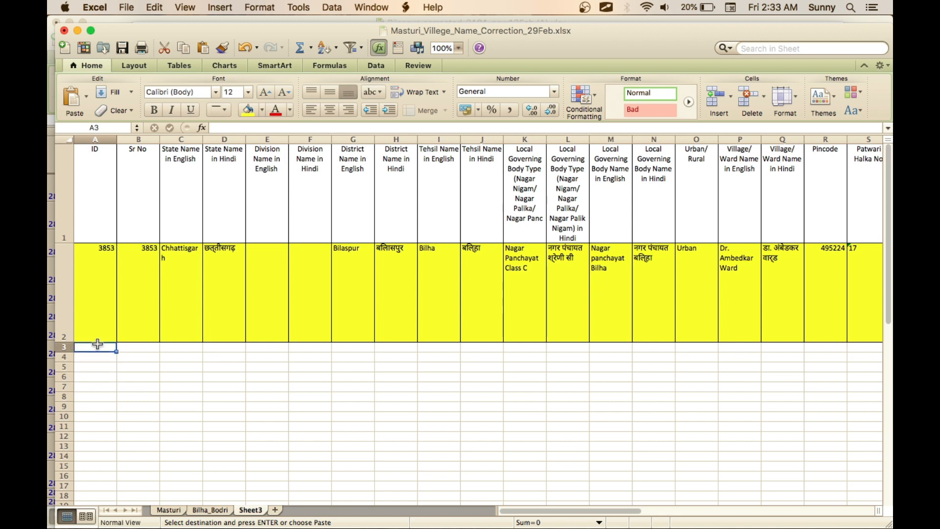
key(super+v)
click(218, 439)
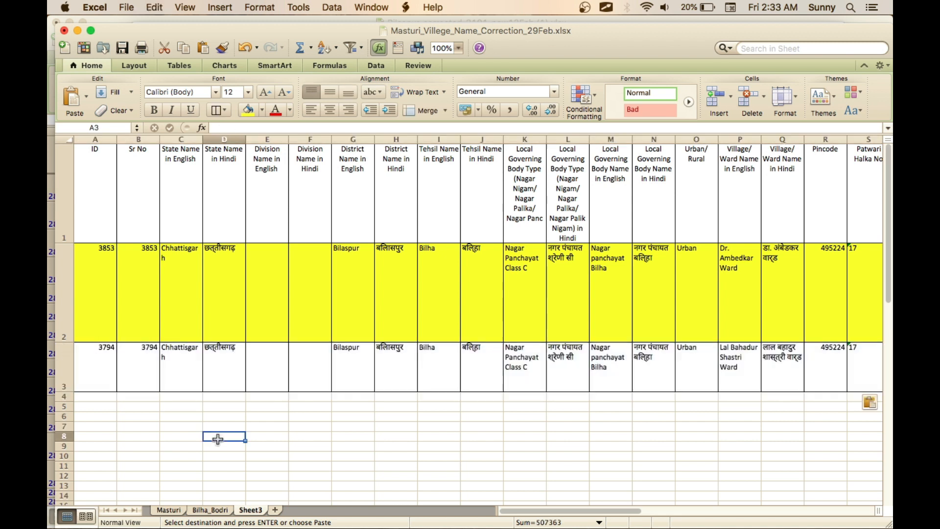
- Compare the Hindi state and district names and the English tehsil name of the records in rows 2 and 3
click(238, 272)
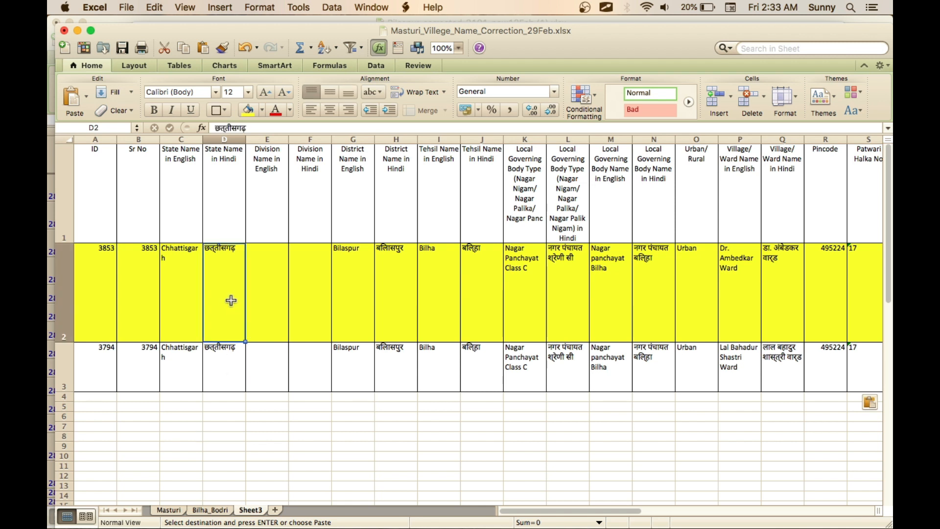
click(229, 355)
click(401, 298)
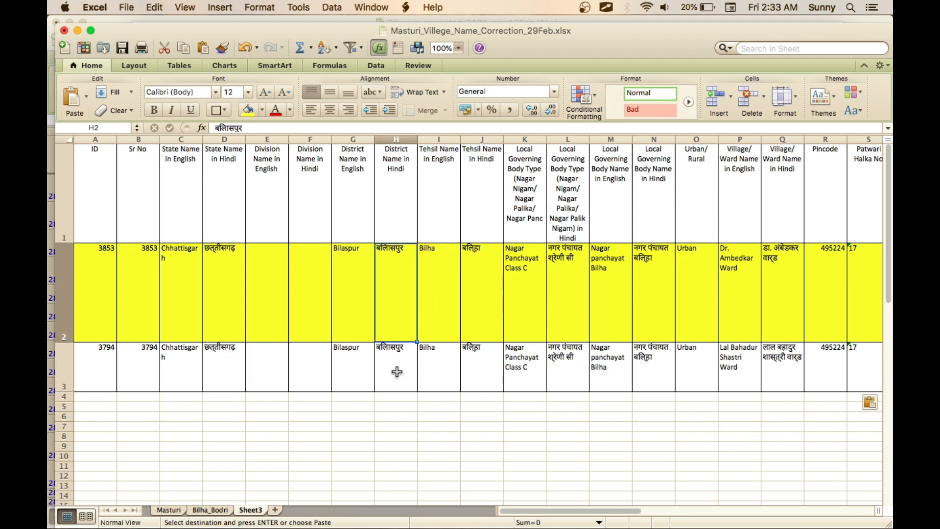
click(397, 373)
click(442, 292)
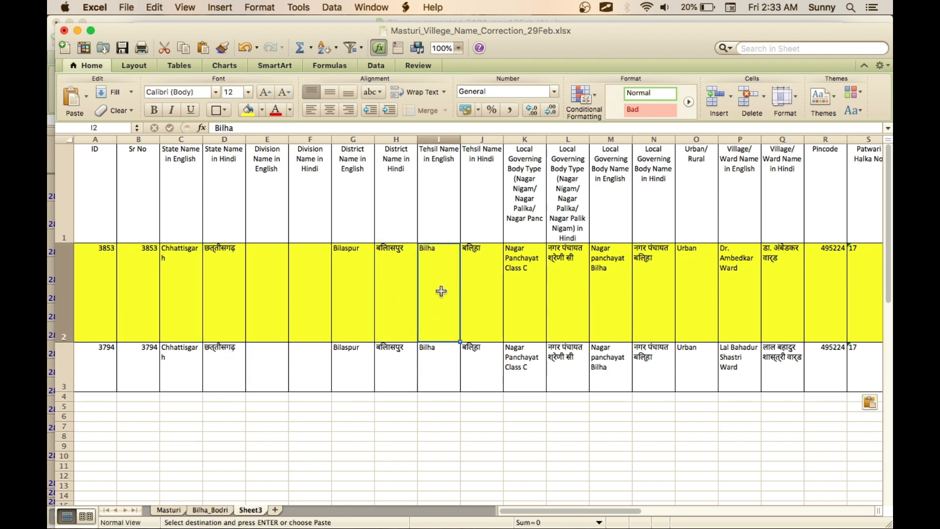
click(440, 364)
scroll(440, 364, right, 8)
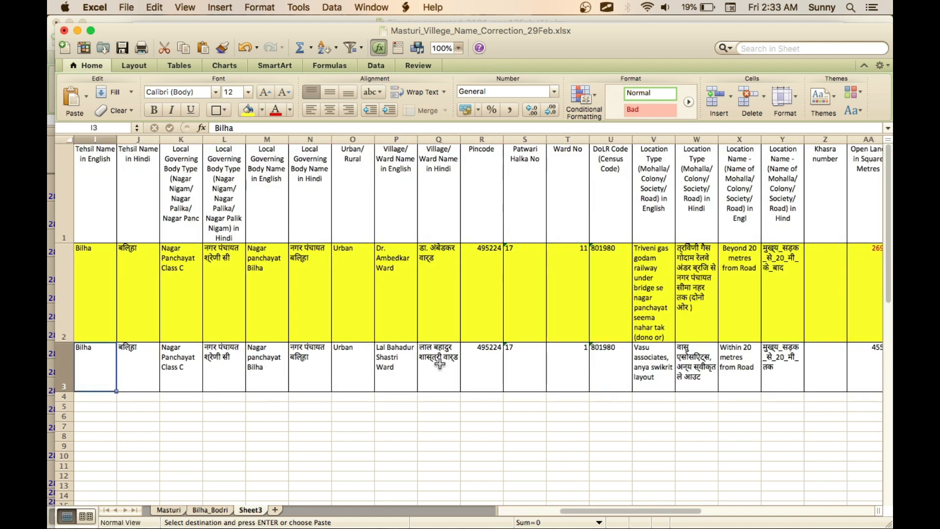
- Compare the Village/Ward Name in Hindi values of the records in rows 2 and 3
click(461, 309)
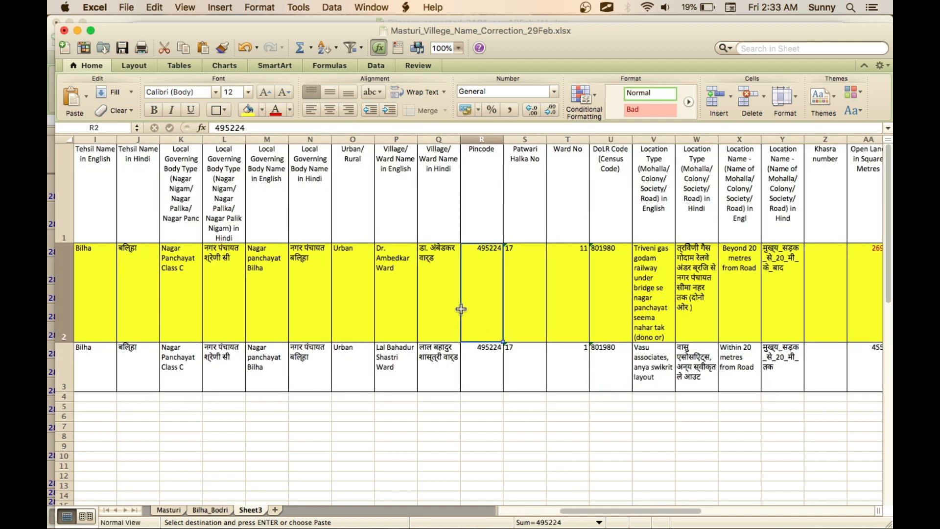
click(447, 318)
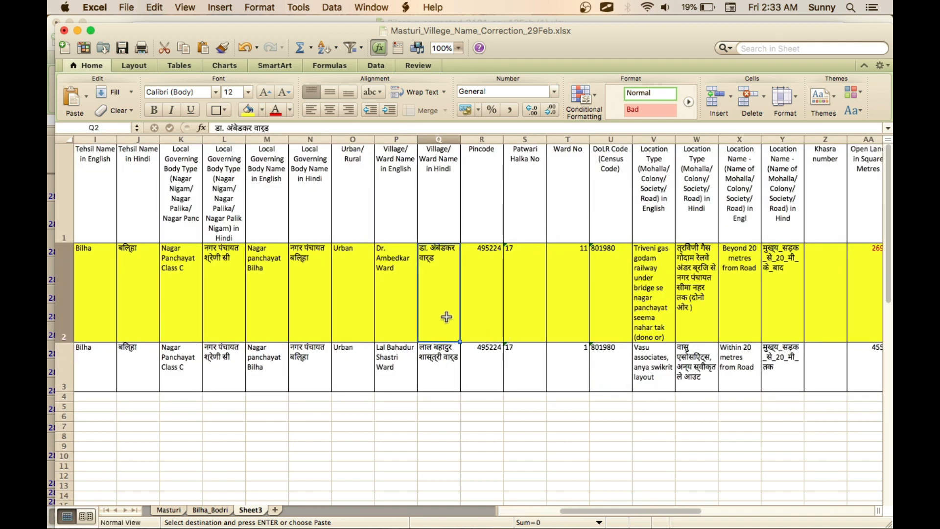
click(448, 372)
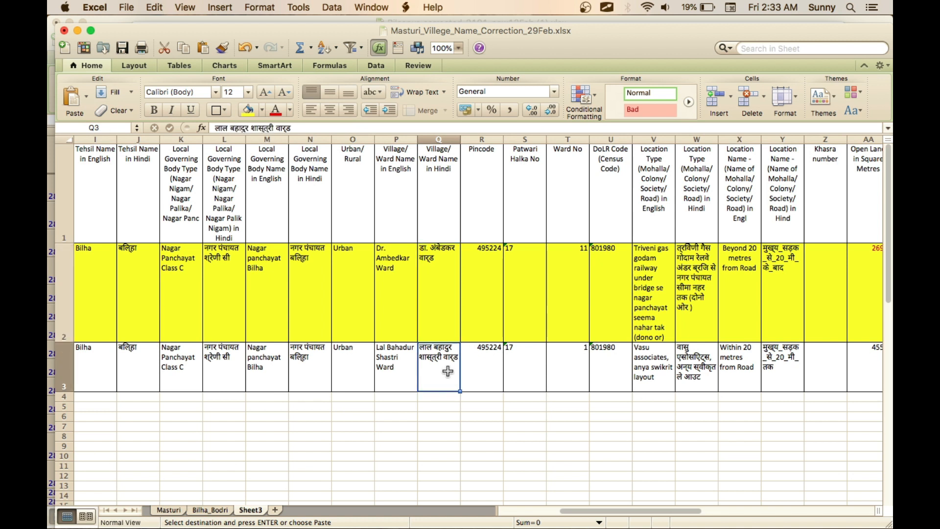
- Check row 3's Village/Ward Name in English against its Hindi counterpart in the adjoining column
click(400, 366)
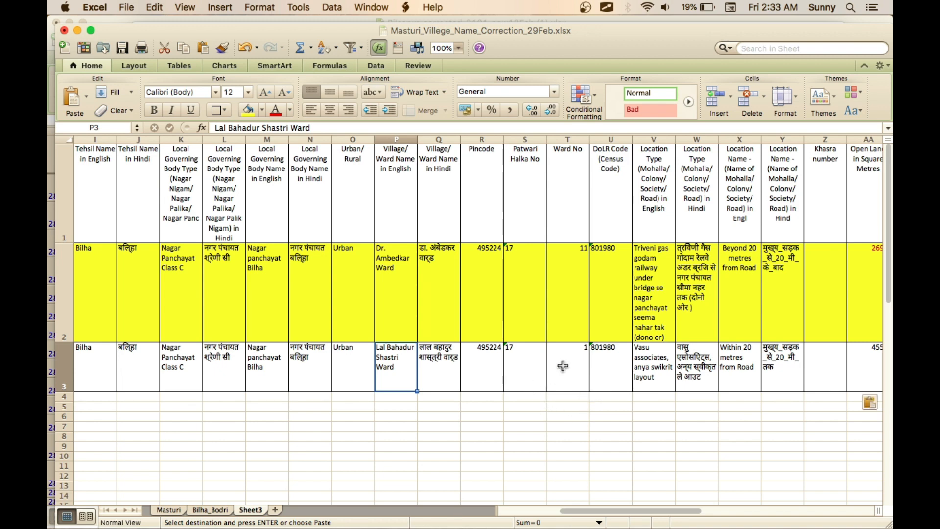
scroll(539, 382, right, 7)
scroll(563, 367, left, 11)
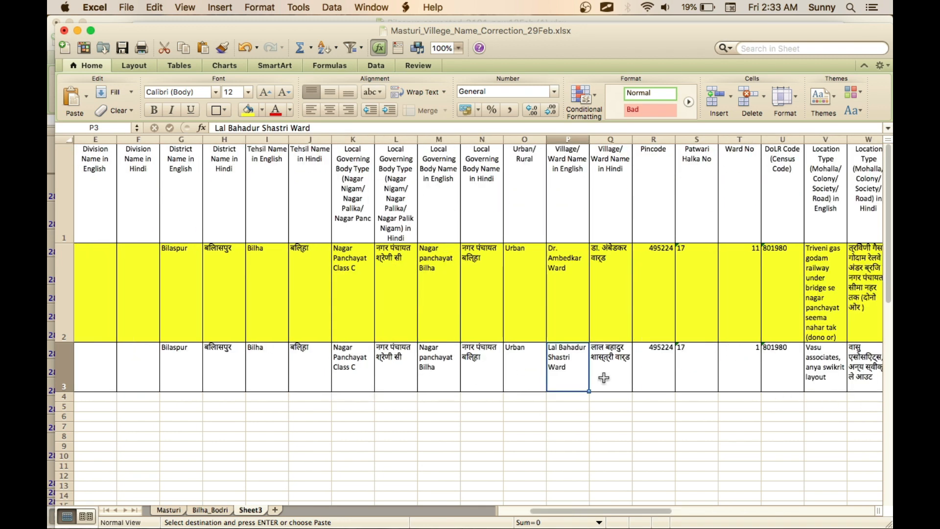
click(602, 373)
key(Left)
key(Right)
key(Left)
key(Right)
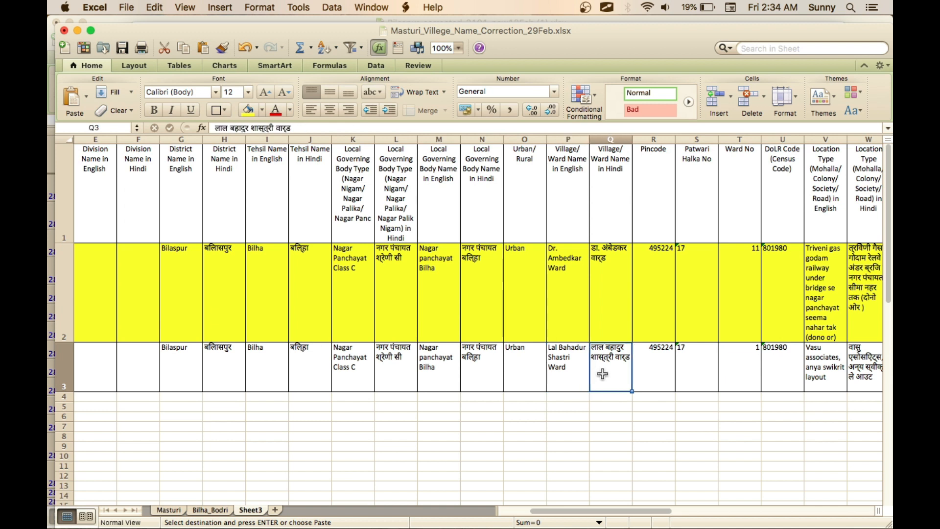
- Replace row 3's Village/Ward Name in English with "Jawaharlal Ward"
double_click(572, 383)
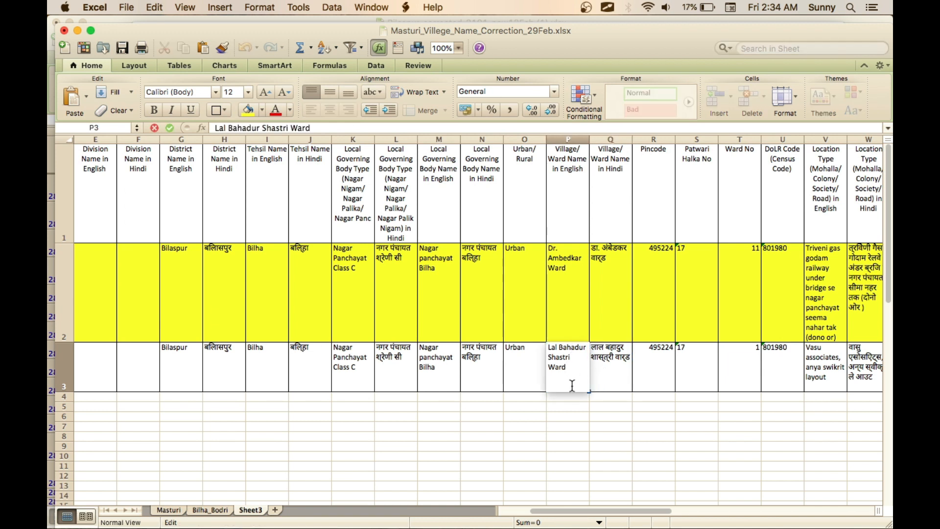
key(shift+Up)
key(shift+Up)
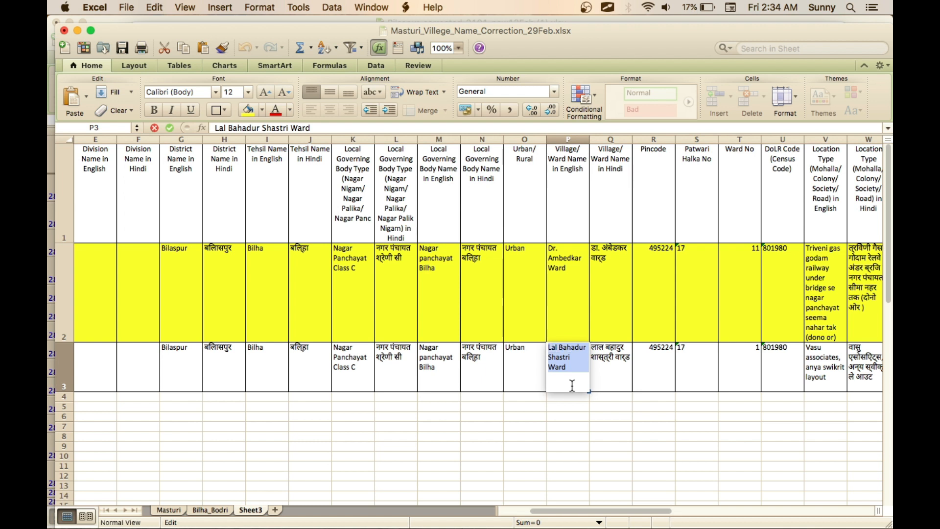
text(AWA)
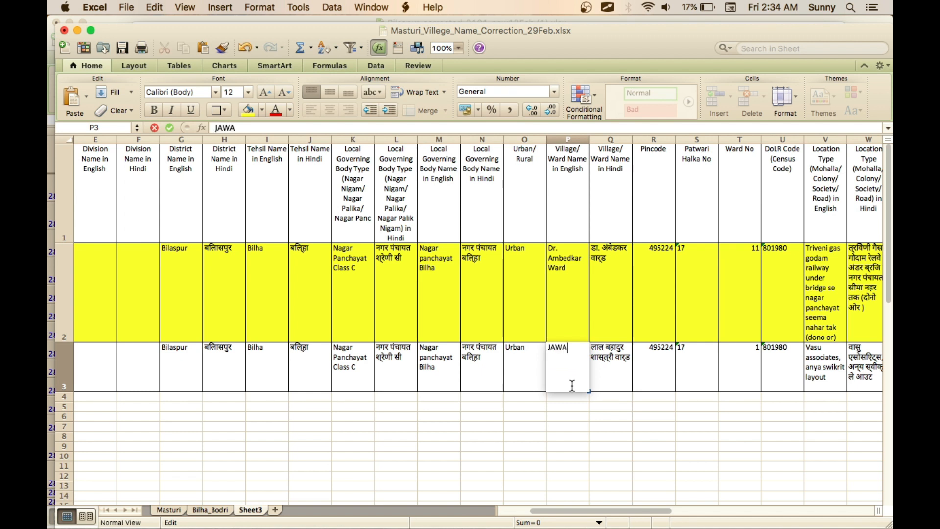
key(BackSpace)
key(BackSpace)
text(awaharlal Ward)
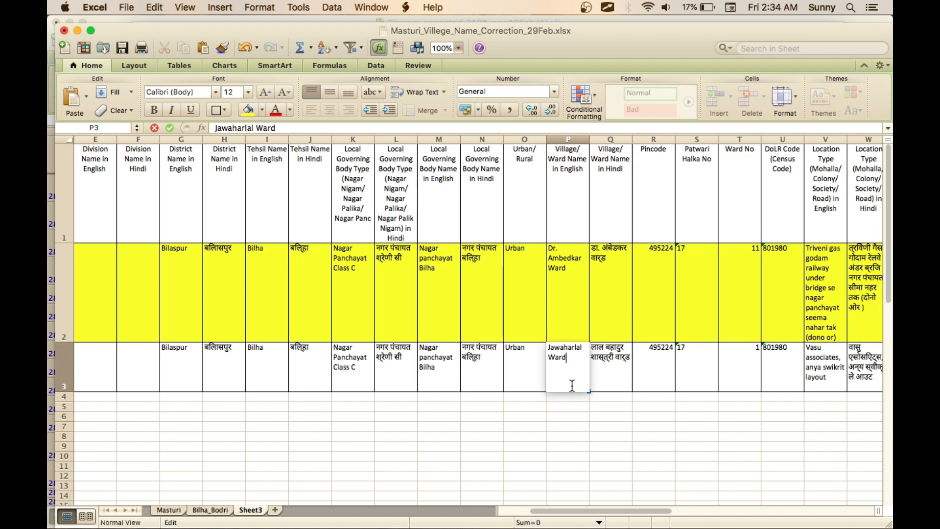
key(Return)
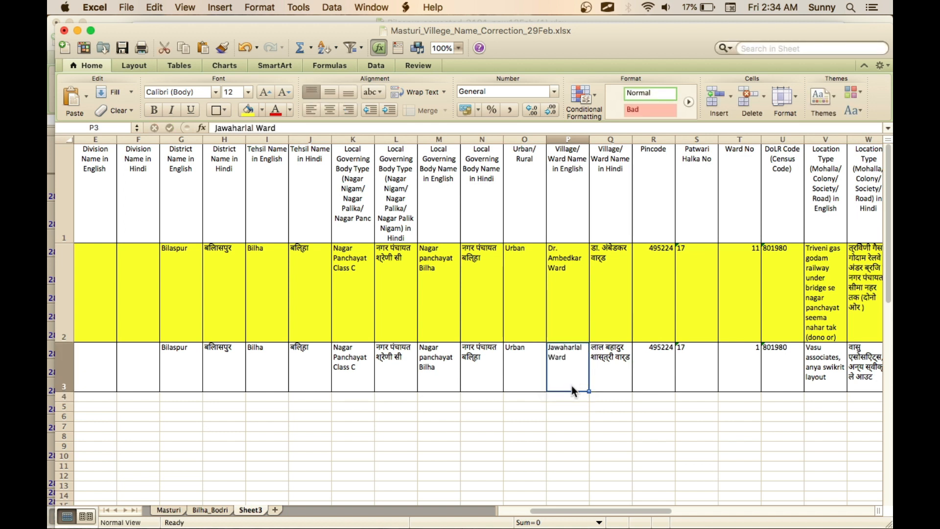
- Clear row 3's Village/Ward Name in Hindi and color its corrected English ward name red
click(618, 375)
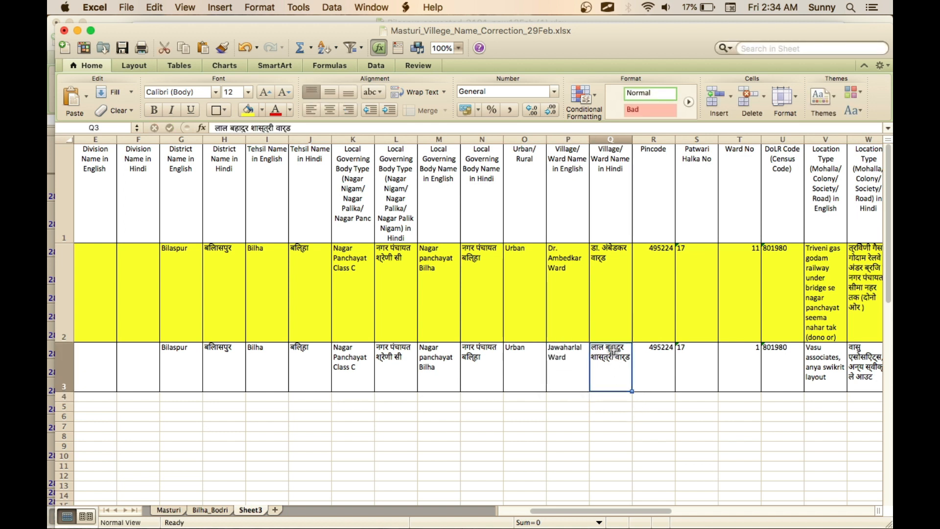
key(BackSpace)
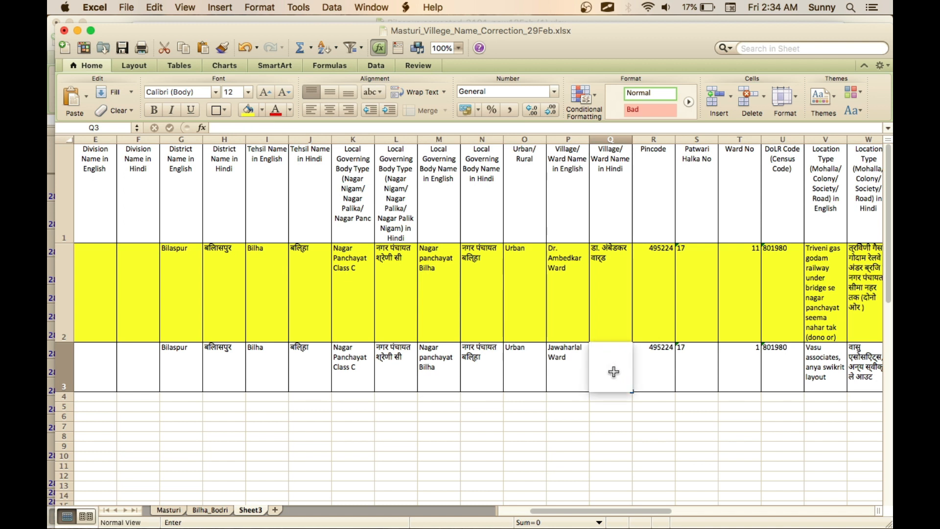
key(Up)
key(Down)
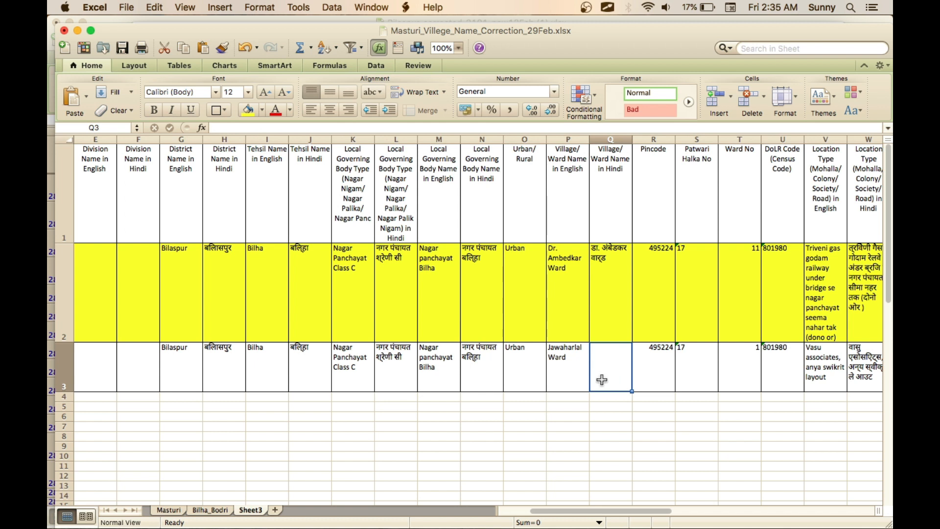
click(554, 371)
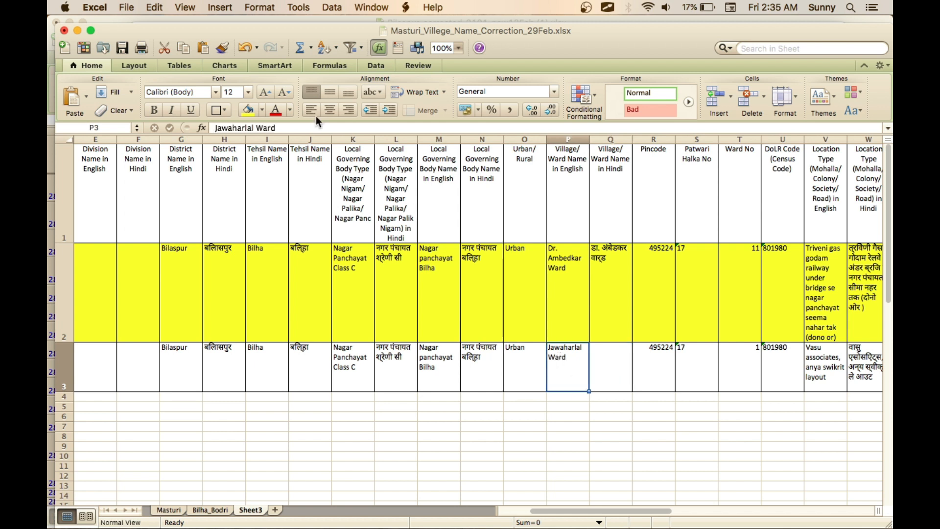
click(598, 374)
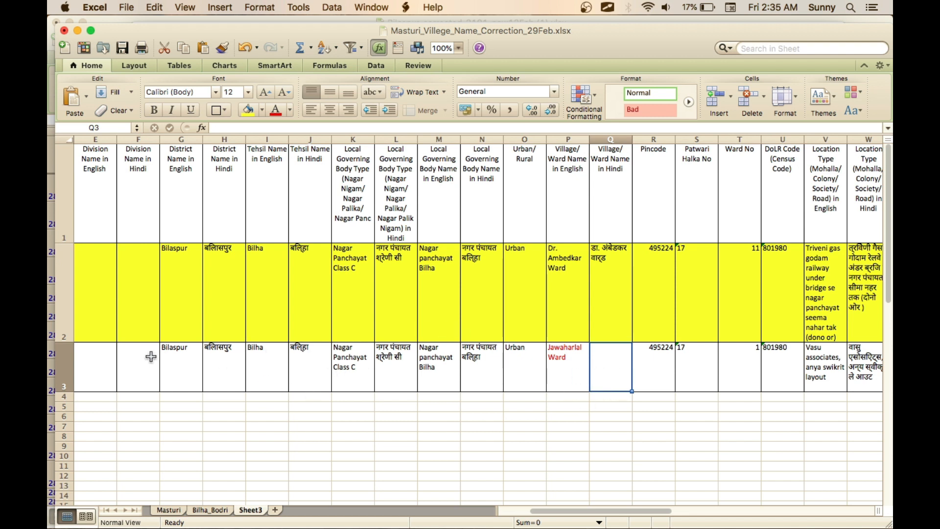
- Fill the whole record in row 3, from ID through SRO, with yellow
scroll(130, 359, left, 4)
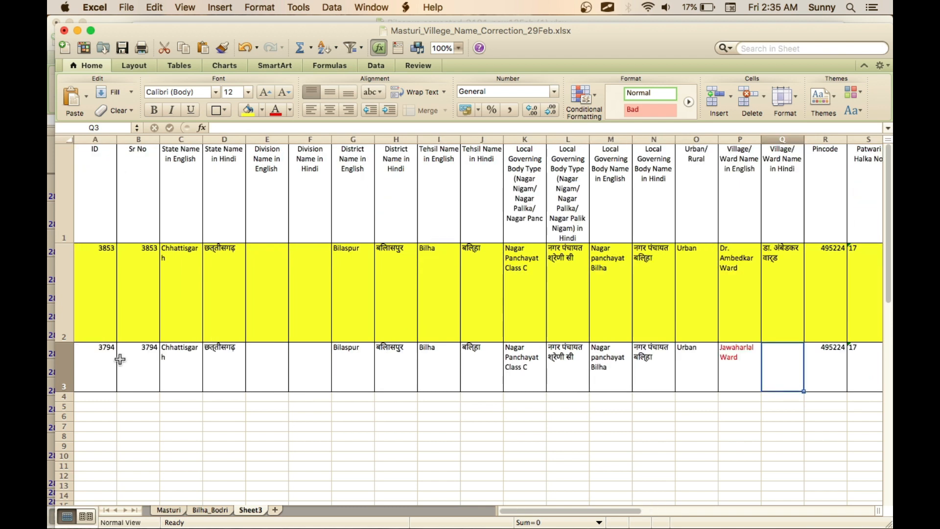
click(89, 371)
key(shift+Right)
key(shift+Right)
key(shift+Right)
key(shift+Right)
key(shift+Right)
key(shift+Right)
key(shift+Right)
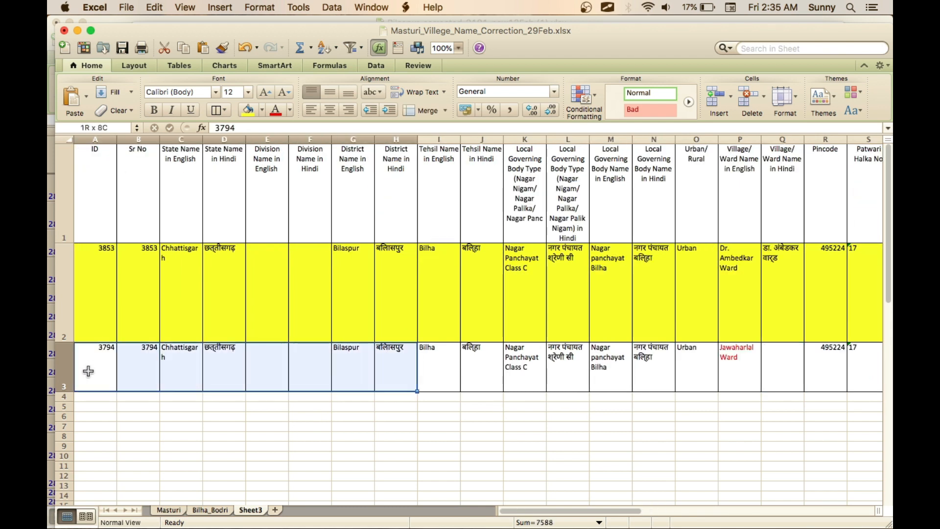
key(shift+Right)
key(shift+Right)
key(shift+Right)
key(shift+Right)
key(shift+Right)
key(shift+Right)
key(shift+Right)
key(shift+Right)
key(shift+Right)
key(shift+Right)
key(shift+Right)
key(shift+Right)
key(shift+Right)
key(shift+Right)
key(shift+Right)
key(shift+Right)
key(shift+Right)
key(shift+Right)
key(shift+Right)
key(shift+Right)
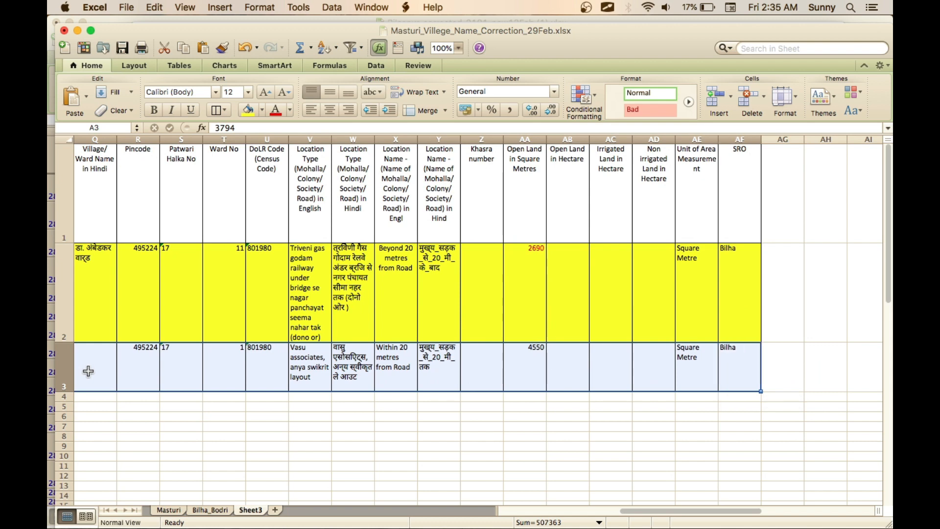
click(252, 111)
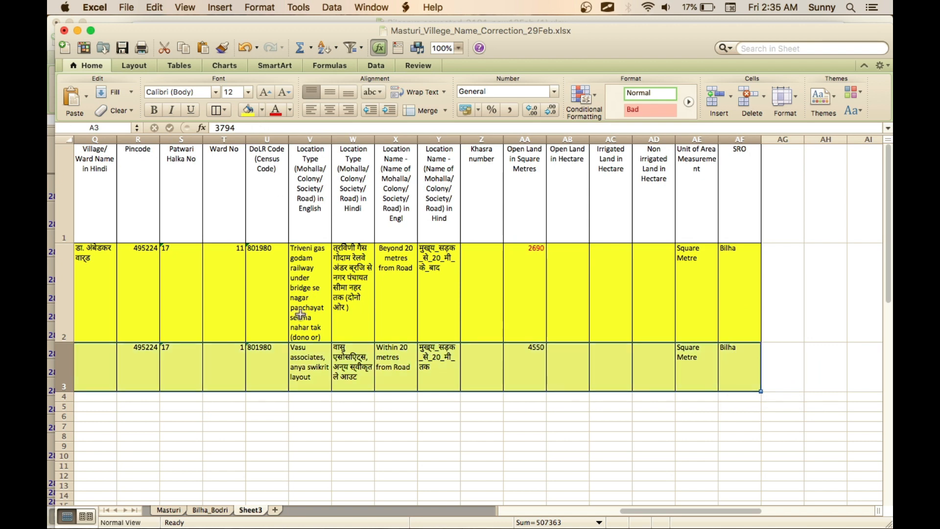
click(299, 313)
scroll(260, 436, left, 10)
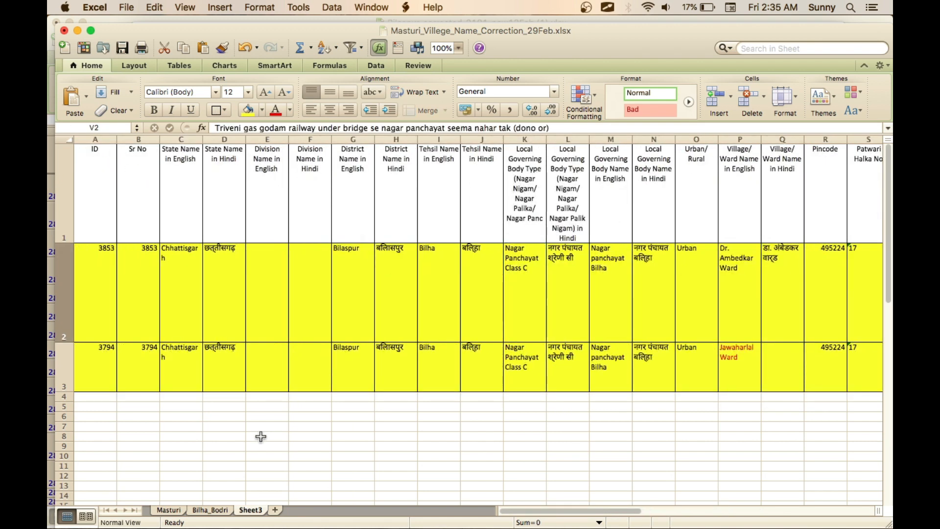
click(93, 401)
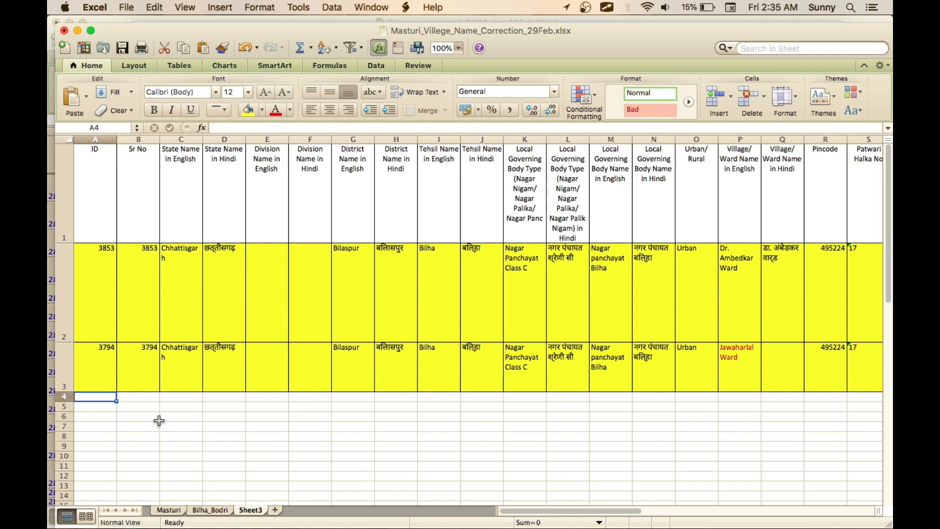
- Color all the text of the row 3 record, from ID through SRO, red
click(99, 368)
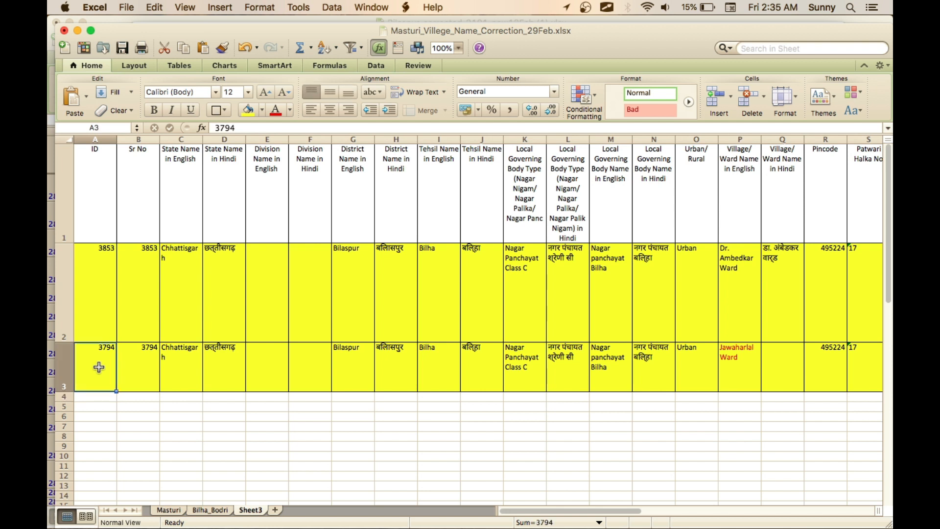
key(shift+Right)
key(shift+Right)
key(shift+Right)
key(shift+Right)
key(shift+Right)
key(shift+Right)
key(shift+Right)
key(shift+Right)
key(shift+Right)
key(shift+Right)
key(shift+Right)
key(shift+Right)
key(shift+Right)
key(shift+Right)
key(shift+Right)
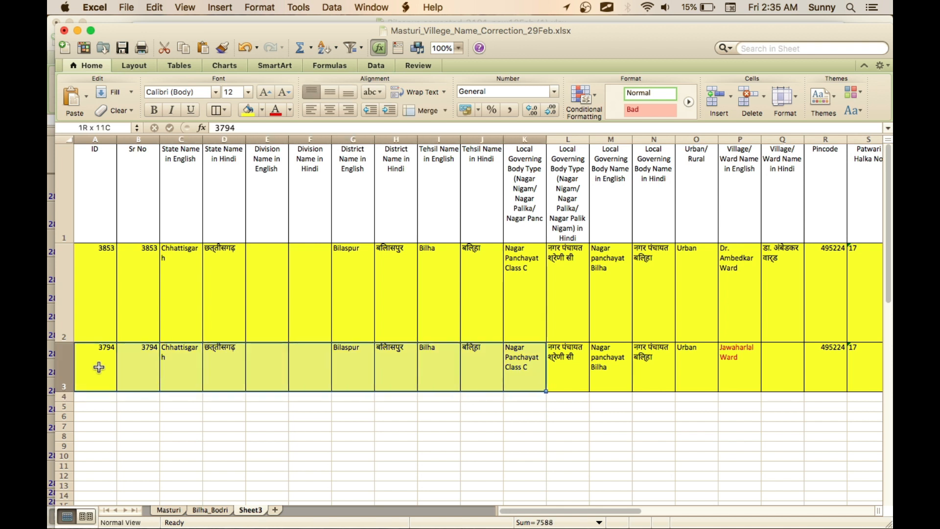
key(shift+Right)
key(shift+Right)
key(shift+Right)
key(shift+Right)
key(shift+Right)
key(shift+Right)
key(shift+Right)
key(shift+Right)
key(shift+Right)
key(shift+Right)
key(shift+Right)
key(shift+Right)
key(shift+Right)
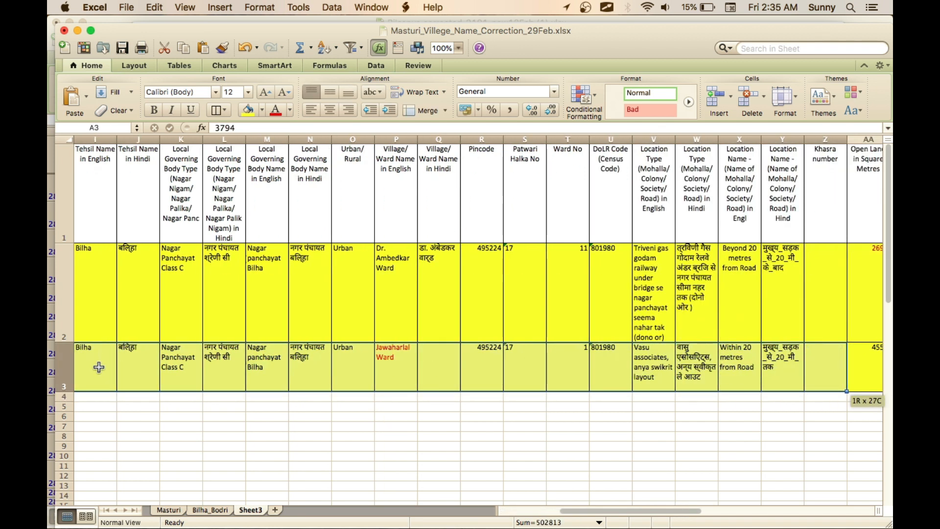
key(shift+Right)
key(shift+Right)
key(shift+Right)
key(shift+Right)
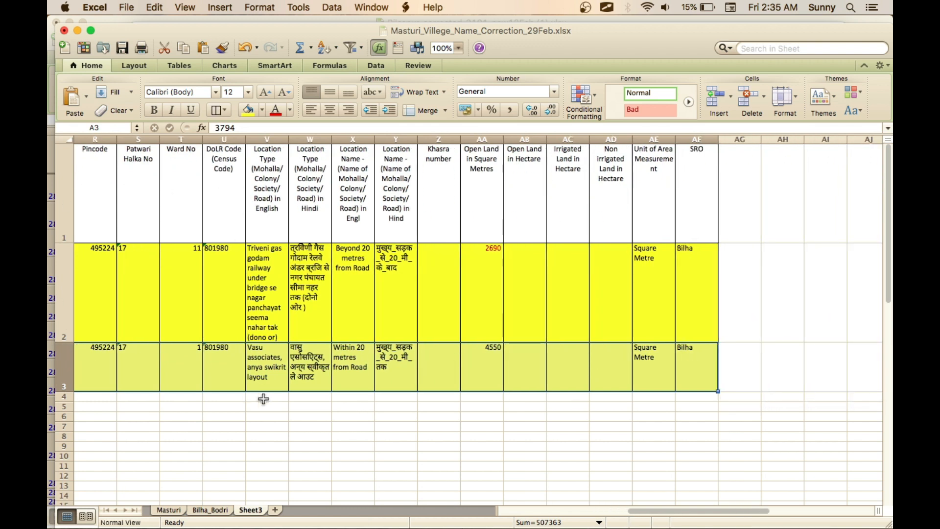
click(278, 113)
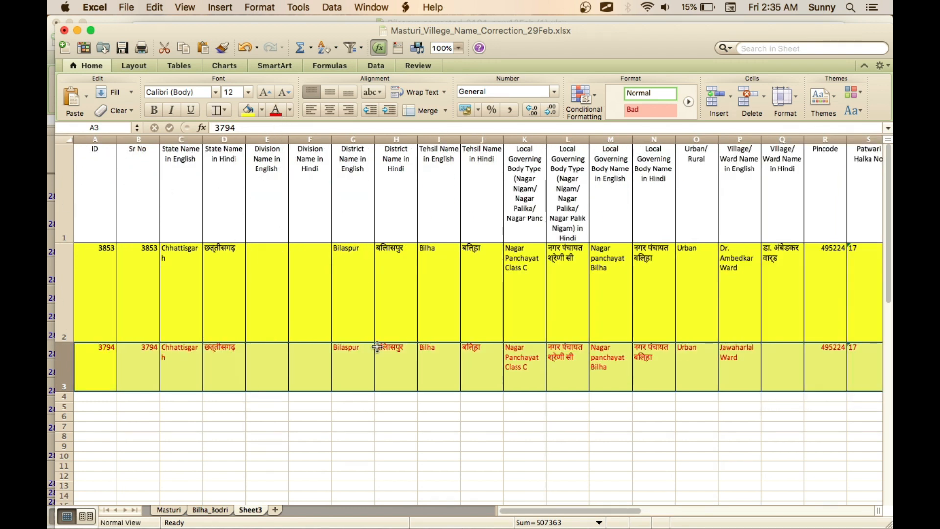
click(381, 434)
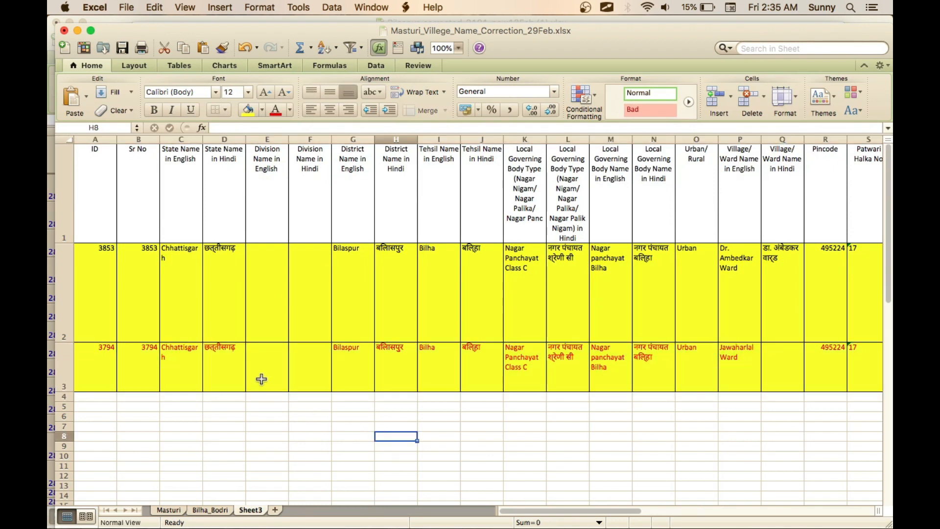